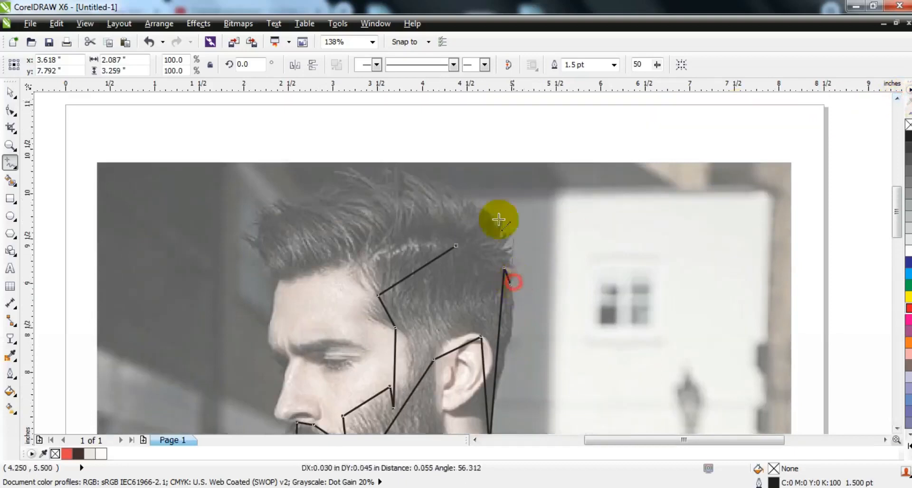
Continue the hair outline in zigzag spikes along the top of the head, forward to the tip of the quiff.
{"action": "left_click", "coordinate": [426, 205]}
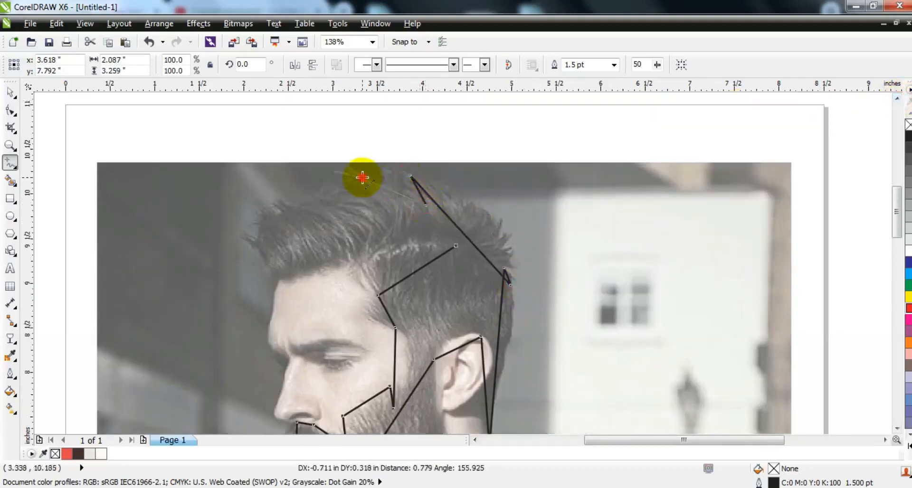
{"action": "left_click", "coordinate": [391, 200]}
{"action": "left_click", "coordinate": [322, 189]}
{"action": "left_click", "coordinate": [366, 207]}
{"action": "left_click", "coordinate": [294, 201]}
{"action": "left_click", "coordinate": [334, 220]}
{"action": "left_click", "coordinate": [238, 191]}
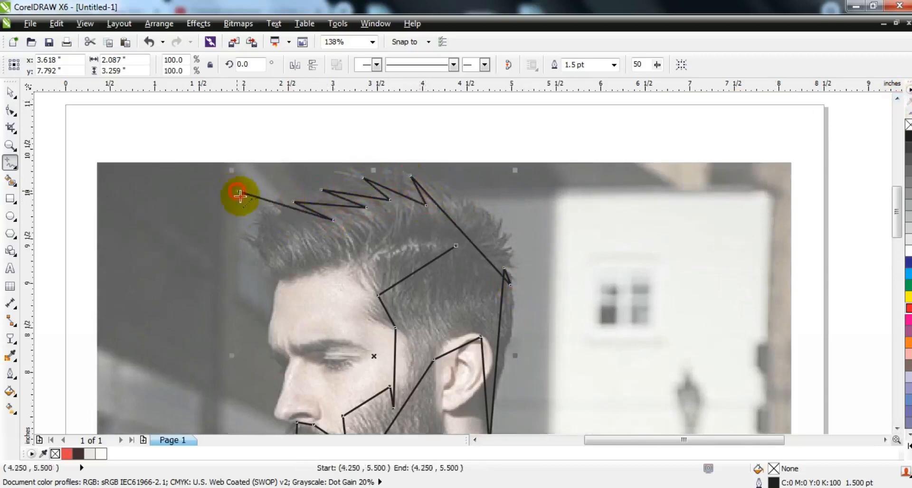
Trace the quiff's front edge and the jagged hairline above the forehead, closing the outline at its starting node.
{"action": "left_click", "coordinate": [283, 284]}
{"action": "left_click", "coordinate": [283, 247]}
{"action": "left_click", "coordinate": [362, 248]}
{"action": "left_click", "coordinate": [351, 262]}
{"action": "left_click", "coordinate": [394, 242]}
{"action": "left_click", "coordinate": [377, 258]}
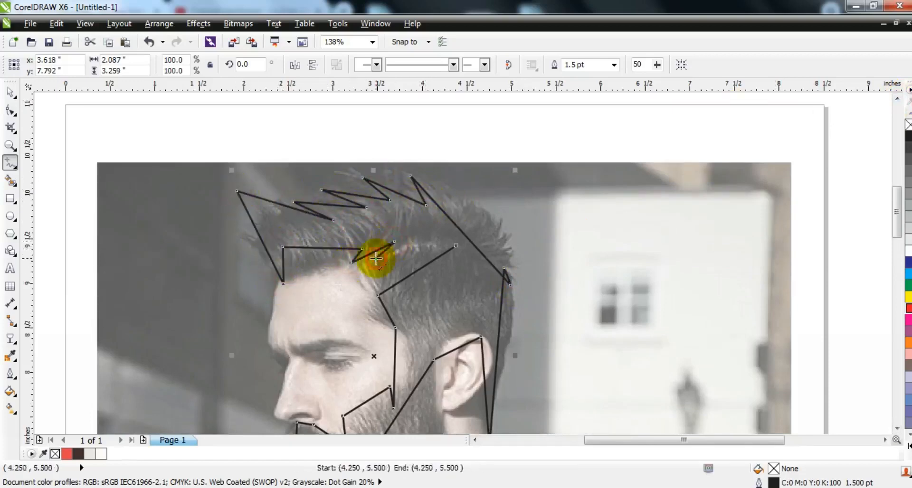
{"action": "left_click", "coordinate": [455, 245]}
Select all nodes of the hair-and-beard outline and convert its straight segments to curves.
{"action": "key", "text": "shift+F2"}
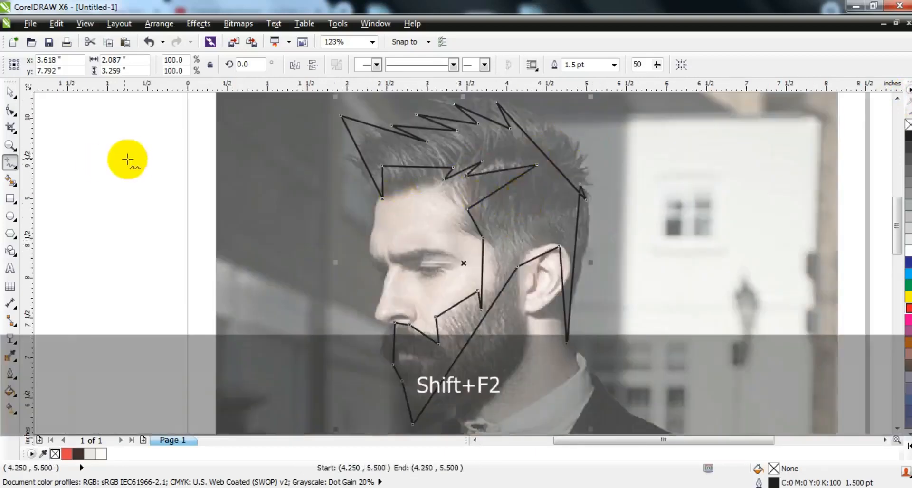
{"action": "left_click", "coordinate": [10, 110]}
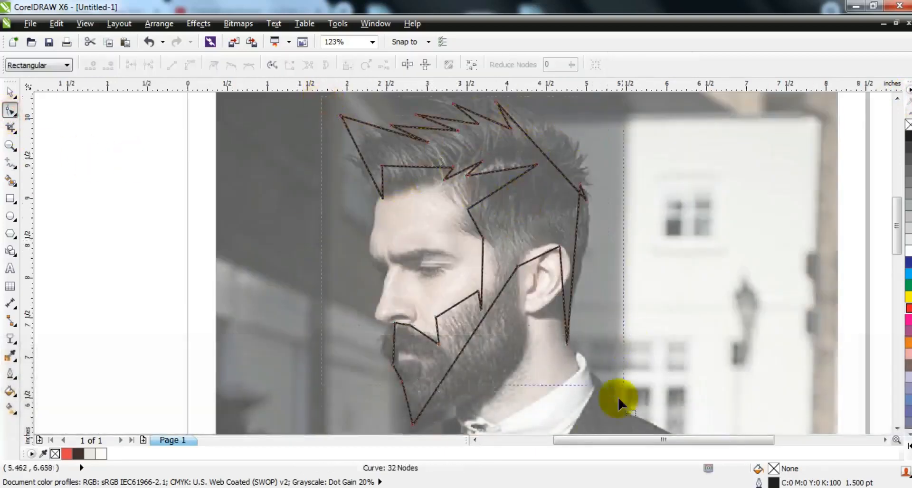
{"action": "scroll", "coordinate": [625, 403], "scroll_direction": "down", "scroll_amount": 1}
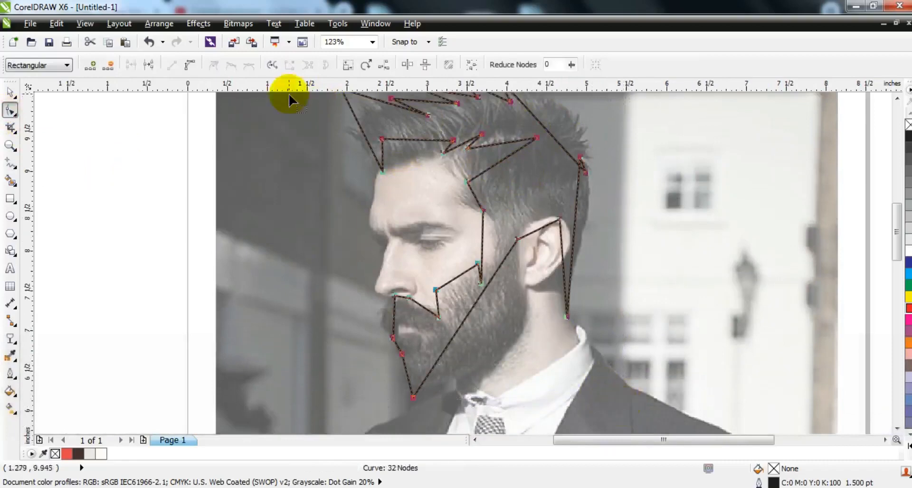
Bend the outline's segments to follow the beard's rear edge, the ear, the nape and the back of the head.
{"action": "left_click", "coordinate": [10, 147]}
{"action": "key", "text": "F3"}
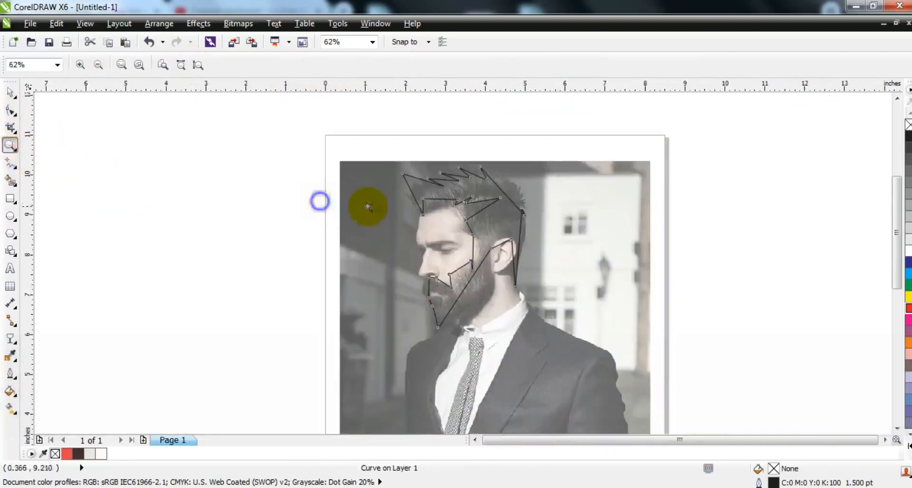
{"action": "left_click", "coordinate": [367, 263]}
{"action": "left_click", "coordinate": [10, 110]}
{"action": "left_click_drag", "start_coordinate": [398, 361], "coordinate": [437, 380]}
{"action": "left_click_drag", "start_coordinate": [461, 274], "coordinate": [494, 280]}
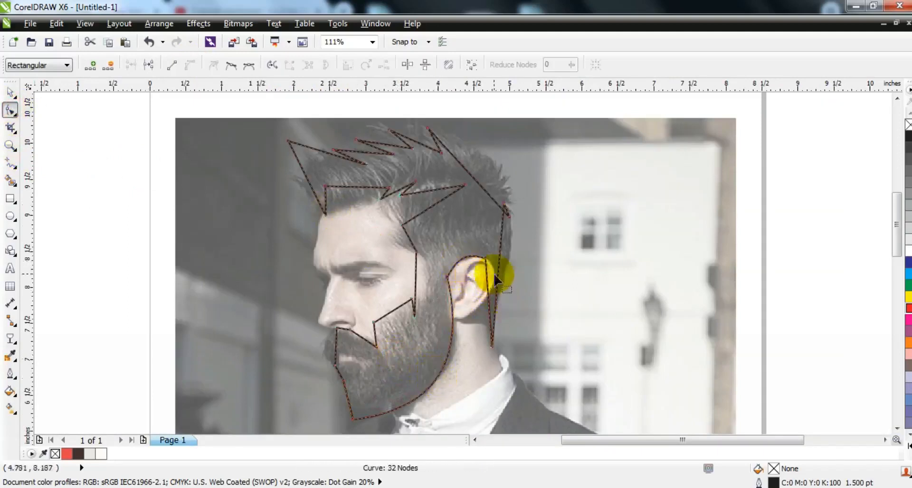
{"action": "left_click_drag", "start_coordinate": [527, 249], "coordinate": [492, 323]}
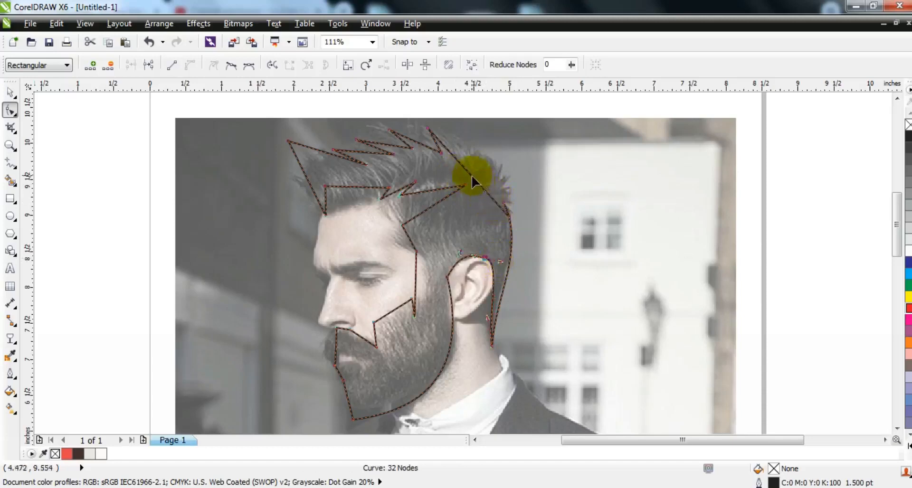
{"action": "left_click_drag", "start_coordinate": [473, 180], "coordinate": [493, 164]}
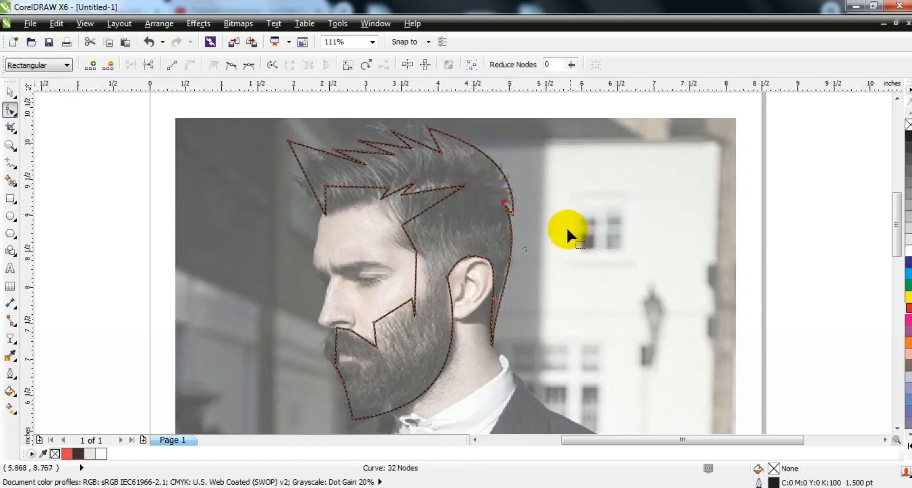
Bend the straight edges of the hair spikes on top of the head into curves, undoing a wrong bend.
{"action": "left_click_drag", "start_coordinate": [406, 139], "coordinate": [387, 142]}
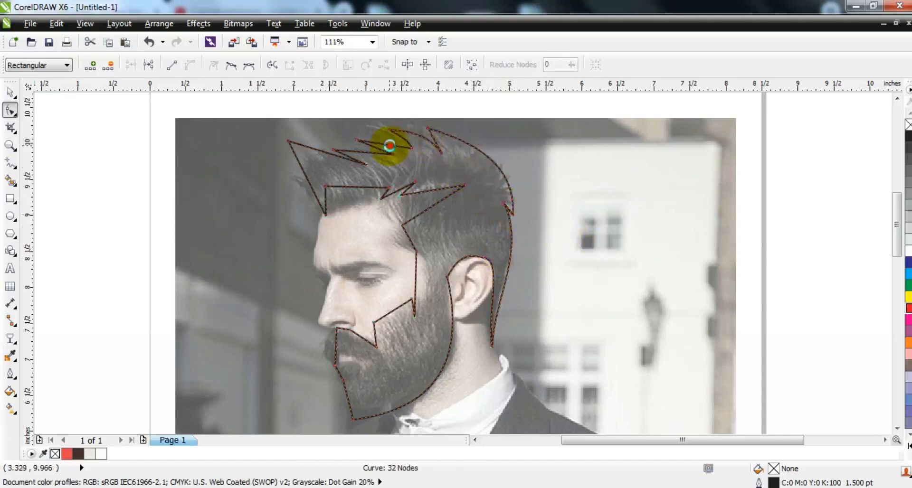
{"action": "key", "text": "ctrl+z"}
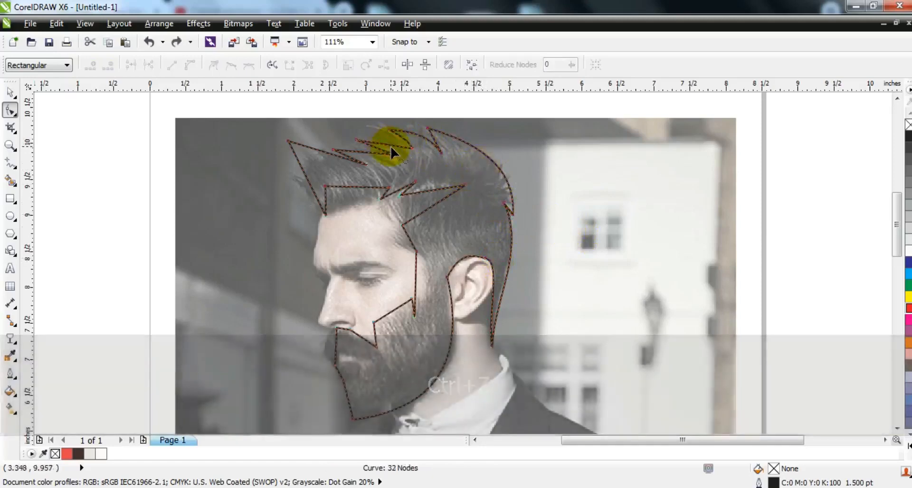
{"action": "left_click_drag", "start_coordinate": [377, 148], "coordinate": [377, 150]}
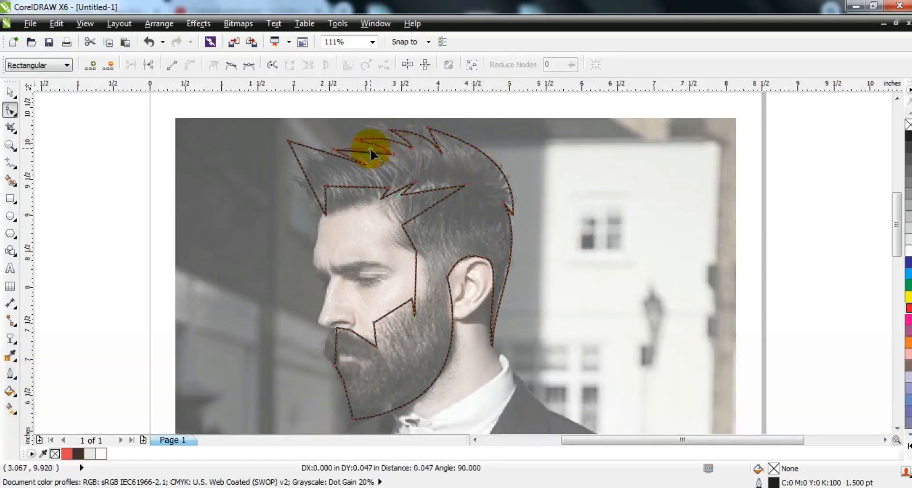
Curve the quiff's front and upper edges and adjust its tip into a swept-up shape.
{"action": "left_click_drag", "start_coordinate": [294, 187], "coordinate": [286, 192]}
{"action": "left_click_drag", "start_coordinate": [325, 151], "coordinate": [291, 139]}
{"action": "left_click_drag", "start_coordinate": [333, 172], "coordinate": [322, 165]}
{"action": "left_click_drag", "start_coordinate": [288, 189], "coordinate": [288, 189]}
{"action": "left_click_drag", "start_coordinate": [290, 139], "coordinate": [290, 140]}
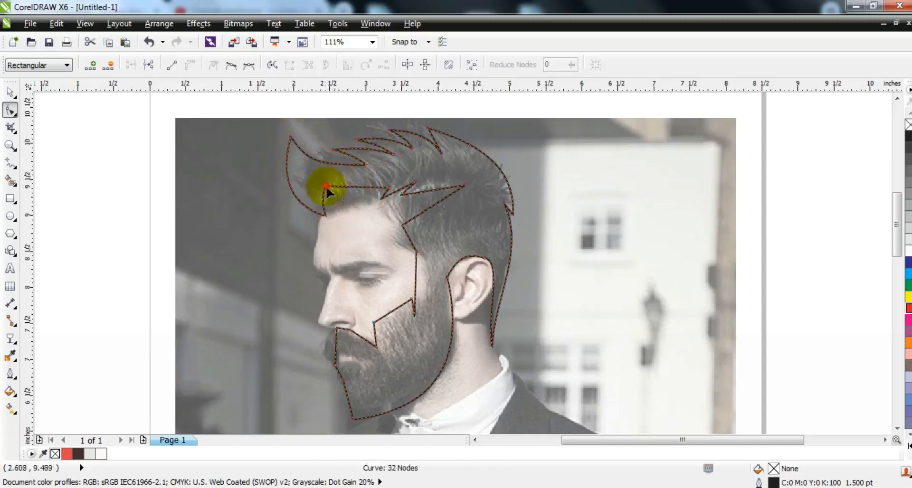
Curve the hairline above the forehead, the parting slit and the temple edge of the outline.
{"action": "left_click", "coordinate": [346, 190]}
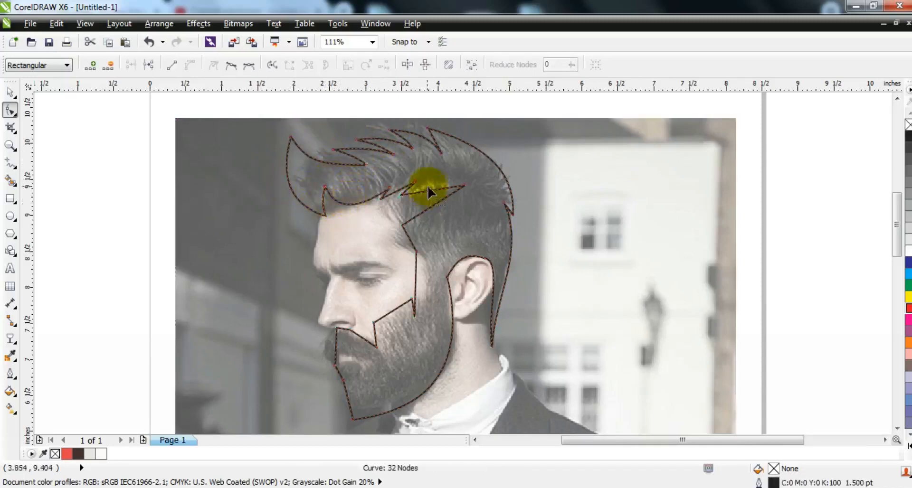
{"action": "left_click_drag", "start_coordinate": [412, 195], "coordinate": [408, 196]}
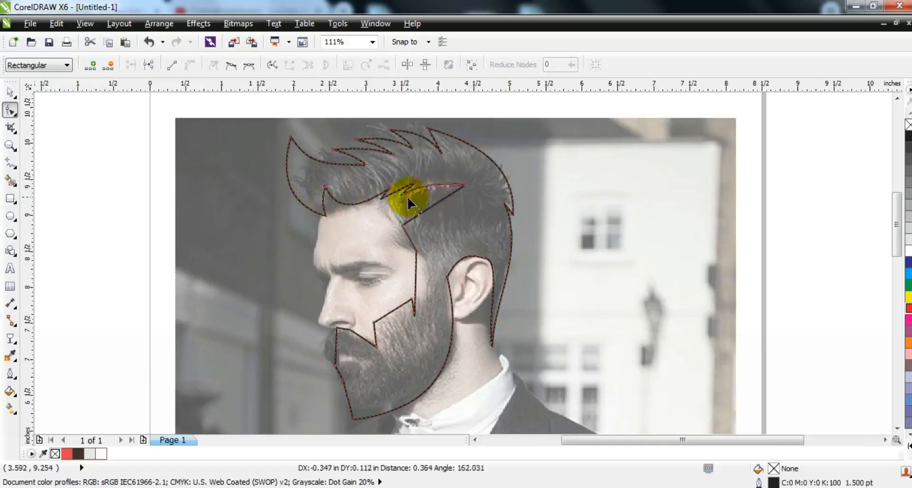
{"action": "left_click", "coordinate": [416, 281]}
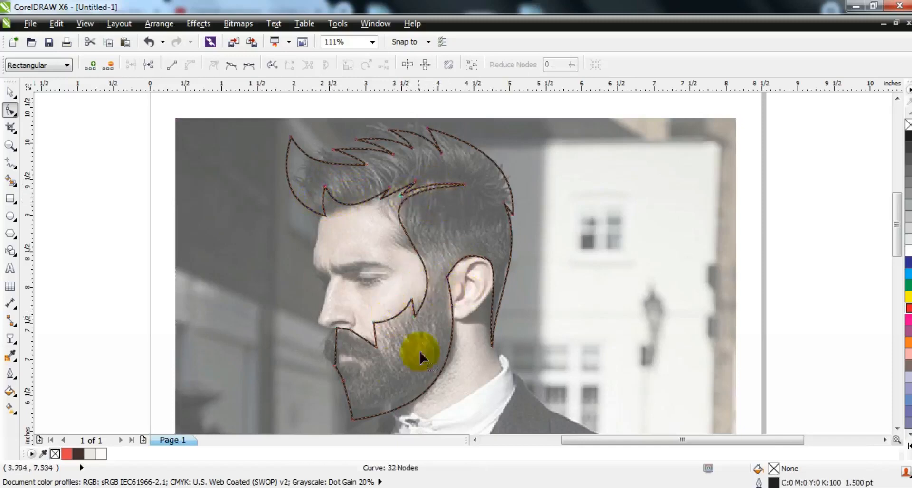
Reshape the moustache's upper edge below the nose and bulge its front edge outward around the lips.
{"action": "left_click", "coordinate": [10, 147]}
{"action": "left_click_drag", "start_coordinate": [290, 251], "coordinate": [577, 428]}
{"action": "left_click", "coordinate": [10, 110]}
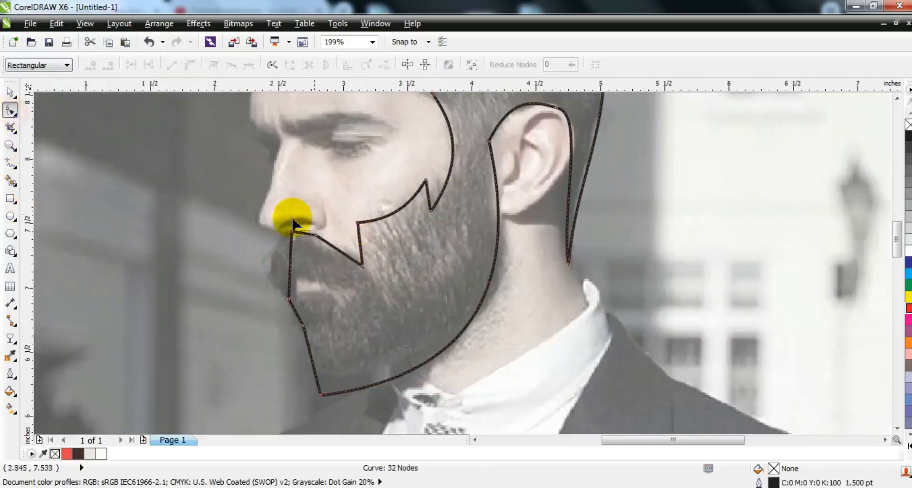
{"action": "left_click", "coordinate": [314, 235]}
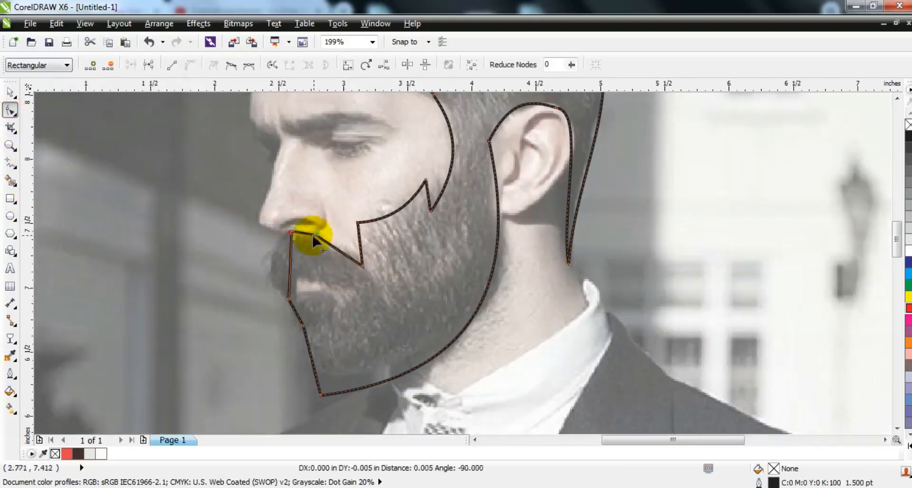
{"action": "left_click_drag", "start_coordinate": [332, 250], "coordinate": [336, 247]}
{"action": "left_click", "coordinate": [268, 232]}
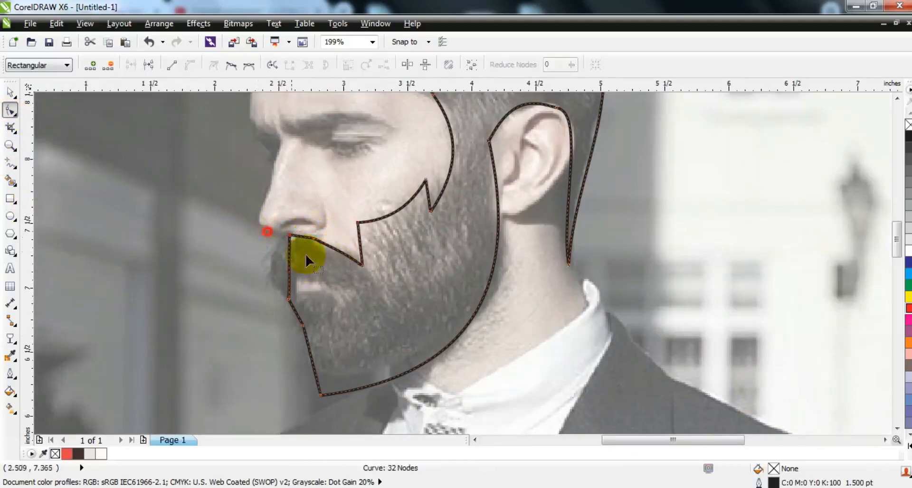
{"action": "left_click_drag", "start_coordinate": [279, 265], "coordinate": [266, 274]}
{"action": "left_click", "coordinate": [279, 226]}
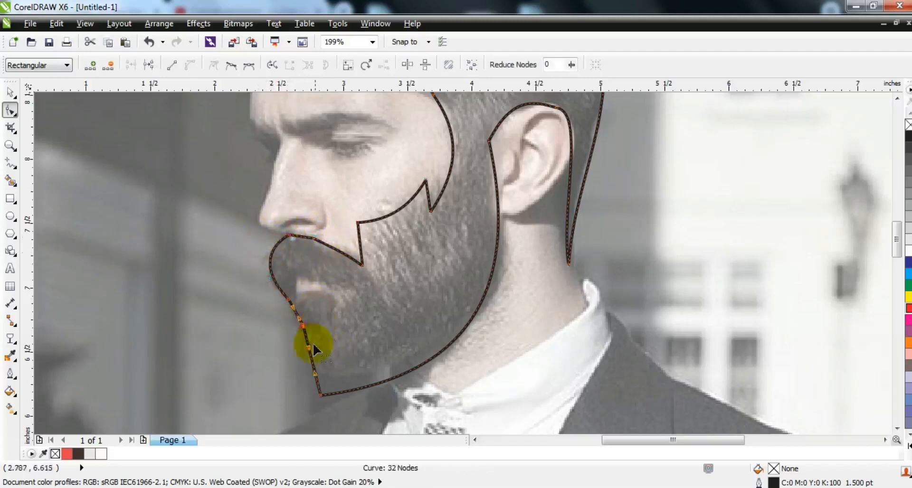
Curve the beard's front edge below the lips and move the chin tip node slightly lower.
{"action": "left_click_drag", "start_coordinate": [284, 366], "coordinate": [285, 366]}
{"action": "left_click_drag", "start_coordinate": [285, 366], "coordinate": [300, 355]}
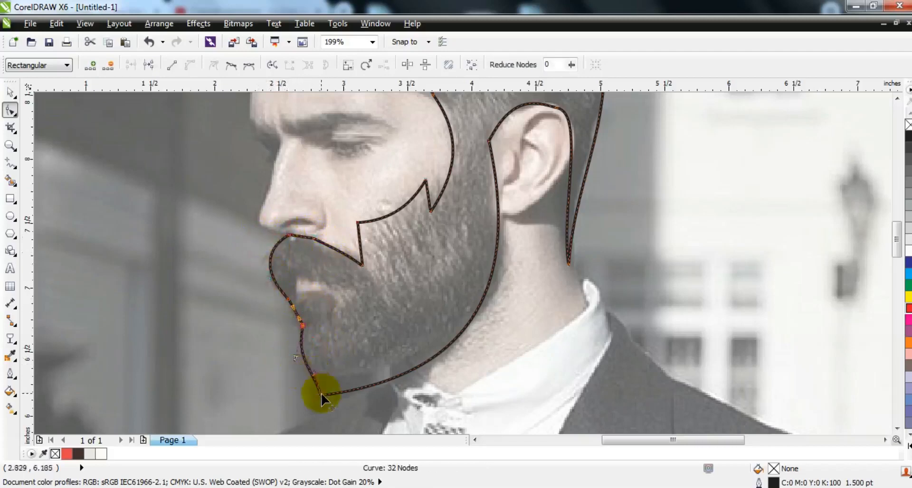
{"action": "left_click_drag", "start_coordinate": [321, 395], "coordinate": [317, 402]}
{"action": "left_click", "coordinate": [298, 364]}
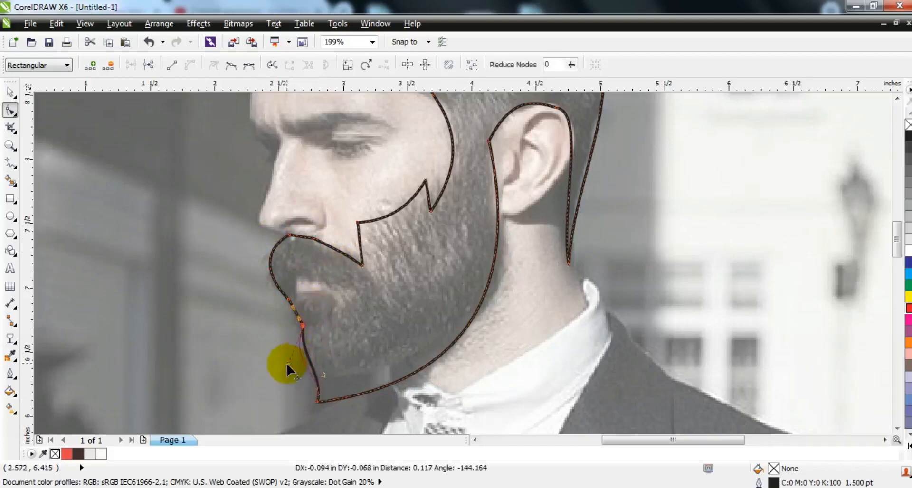
{"action": "left_click_drag", "start_coordinate": [286, 363], "coordinate": [287, 364]}
{"action": "left_click", "coordinate": [433, 361]}
Fill the closed hair-and-beard outline with black.
{"action": "left_click", "coordinate": [9, 146]}
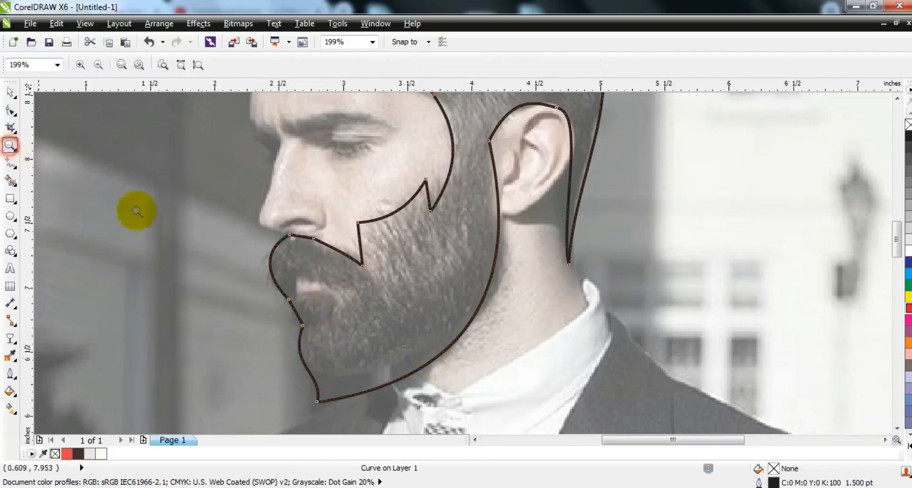
{"action": "right_click", "coordinate": [312, 262]}
{"action": "right_click", "coordinate": [374, 250]}
{"action": "left_click", "coordinate": [10, 93]}
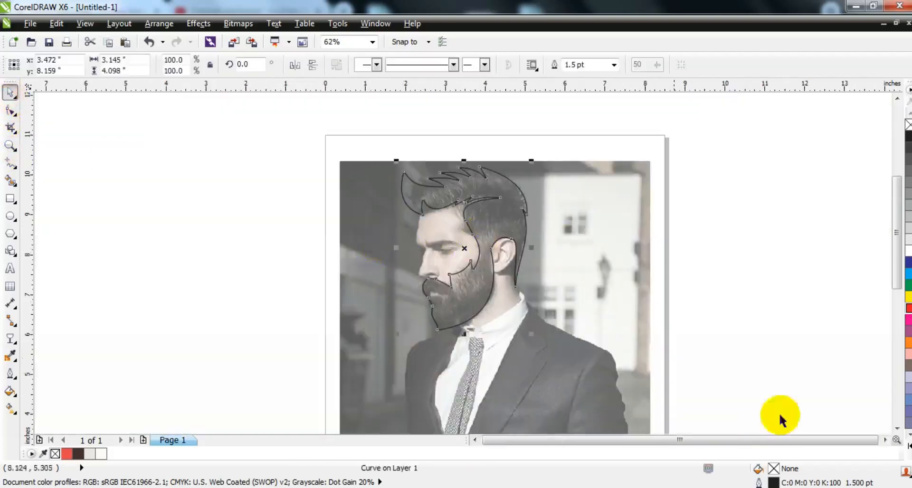
{"action": "left_click", "coordinate": [908, 445]}
{"action": "left_click", "coordinate": [896, 190]}
{"action": "key", "text": "space"}
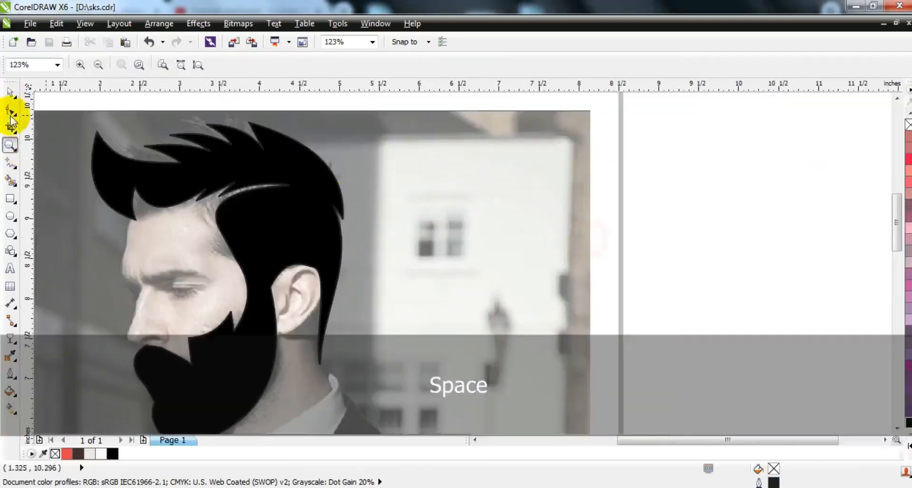
Remove the black fill from the hair-and-beard shape, leaving only its outline.
{"action": "key", "text": "F4"}
{"action": "key", "text": "Escape"}
{"action": "left_click", "coordinate": [10, 145]}
{"action": "left_click_drag", "start_coordinate": [344, 101], "coordinate": [537, 242]}
{"action": "key", "text": "space"}
{"action": "left_click", "coordinate": [908, 125]}
{"action": "key", "text": "Escape"}
Draw a closed three-point outline around the visible lips inside the beard.
{"action": "left_click", "coordinate": [10, 145]}
{"action": "left_click_drag", "start_coordinate": [344, 273], "coordinate": [490, 362]}
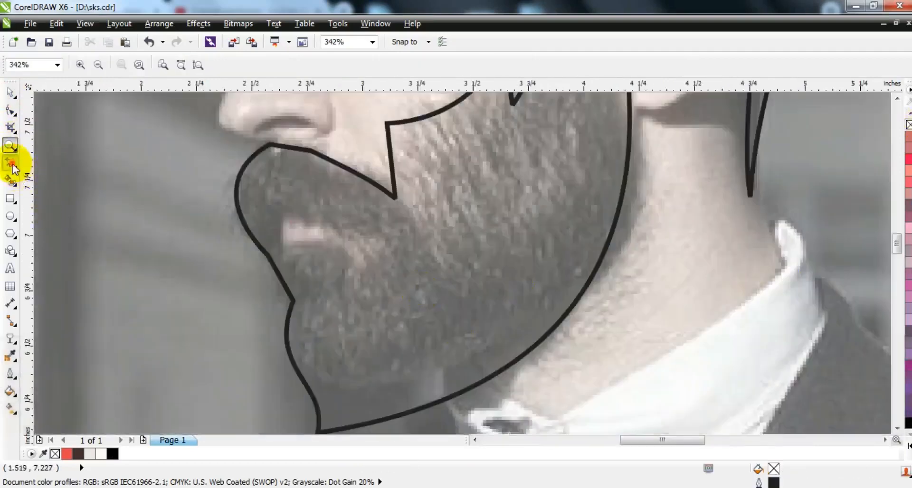
{"action": "left_click", "coordinate": [10, 163]}
{"action": "left_click", "coordinate": [287, 211]}
{"action": "left_click", "coordinate": [336, 239]}
{"action": "left_click", "coordinate": [278, 243]}
{"action": "left_click", "coordinate": [285, 212]}
Convert the lip outline's segments to curves and bend its front edge outward.
{"action": "key", "text": "F10"}
{"action": "left_click", "coordinate": [195, 70]}
{"action": "left_click_drag", "start_coordinate": [283, 223], "coordinate": [278, 224]}
Combine the lip shape with the hair-and-beard outline and fill the result with black.
{"action": "left_click", "coordinate": [10, 92]}
{"action": "left_click", "coordinate": [331, 161], "text": "shift"}
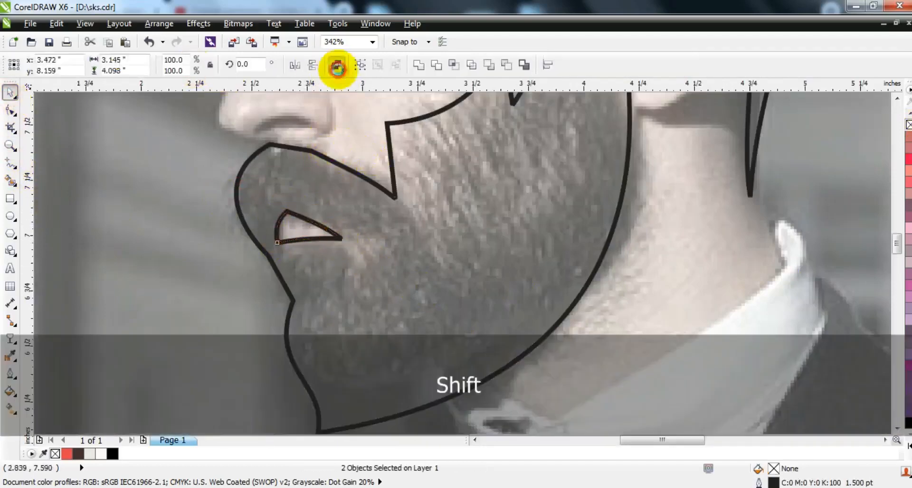
{"action": "left_click", "coordinate": [337, 65]}
{"action": "key", "text": "F3"}
{"action": "left_click", "coordinate": [908, 423]}
{"action": "left_click", "coordinate": [706, 228]}
Trace a closed, angular outline of the eyebrow with pointed ends and a notch, about 0.97 in wide.
{"action": "left_click", "coordinate": [10, 146]}
{"action": "left_click_drag", "start_coordinate": [309, 136], "coordinate": [466, 280]}
{"action": "key", "text": "F3"}
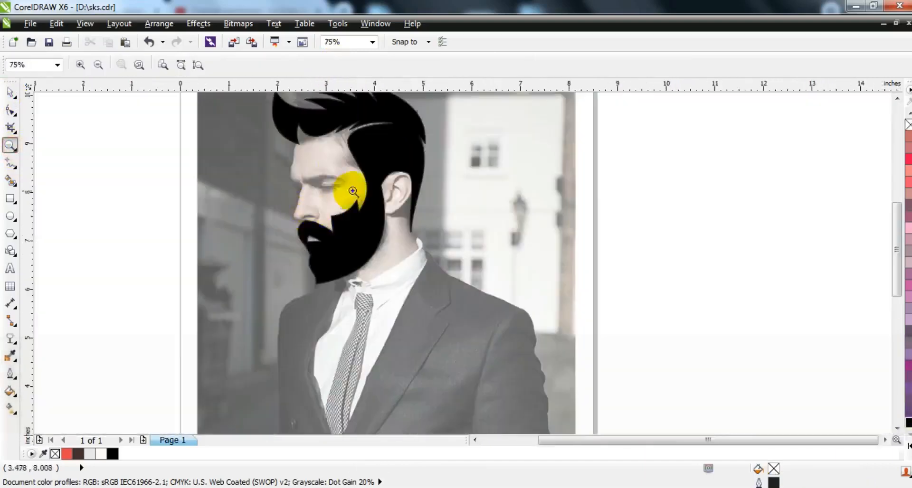
{"action": "left_click_drag", "start_coordinate": [377, 230], "coordinate": [482, 286]}
{"action": "left_click_drag", "start_coordinate": [262, 150], "coordinate": [511, 328]}
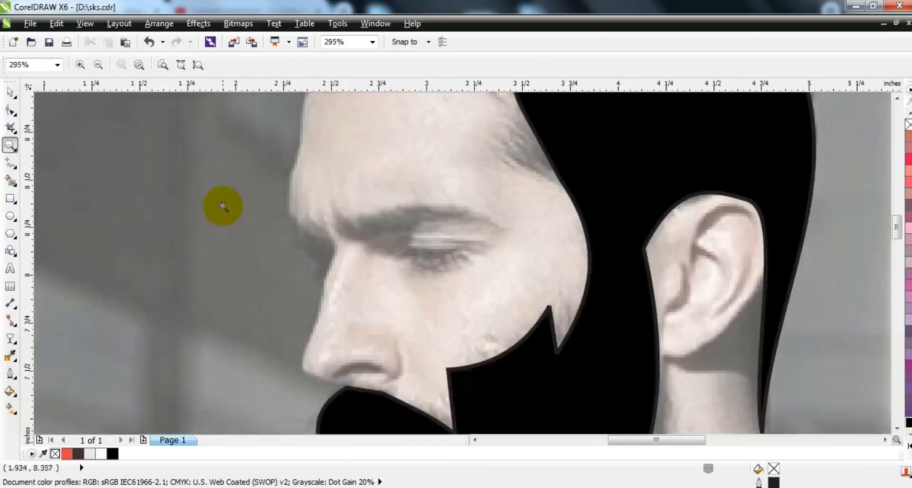
{"action": "left_click", "coordinate": [10, 161]}
{"action": "left_click", "coordinate": [329, 200]}
{"action": "double_click", "coordinate": [359, 227]}
{"action": "double_click", "coordinate": [355, 211]}
{"action": "double_click", "coordinate": [516, 236]}
{"action": "double_click", "coordinate": [413, 222]}
{"action": "double_click", "coordinate": [444, 234]}
{"action": "double_click", "coordinate": [369, 232]}
{"action": "double_click", "coordinate": [373, 245]}
{"action": "left_click", "coordinate": [329, 200]}
Convert all segments of the eyebrow outline to curves and bend them to follow the brow.
{"action": "left_click", "coordinate": [10, 110]}
{"action": "left_click_drag", "start_coordinate": [157, 153], "coordinate": [575, 292]}
{"action": "left_click", "coordinate": [191, 66]}
{"action": "left_click_drag", "start_coordinate": [400, 217], "coordinate": [357, 218]}
Fill the eyebrow shape with black and remove its outline.
{"action": "left_click", "coordinate": [10, 92]}
{"action": "left_click", "coordinate": [113, 453]}
{"action": "right_click", "coordinate": [908, 124]}
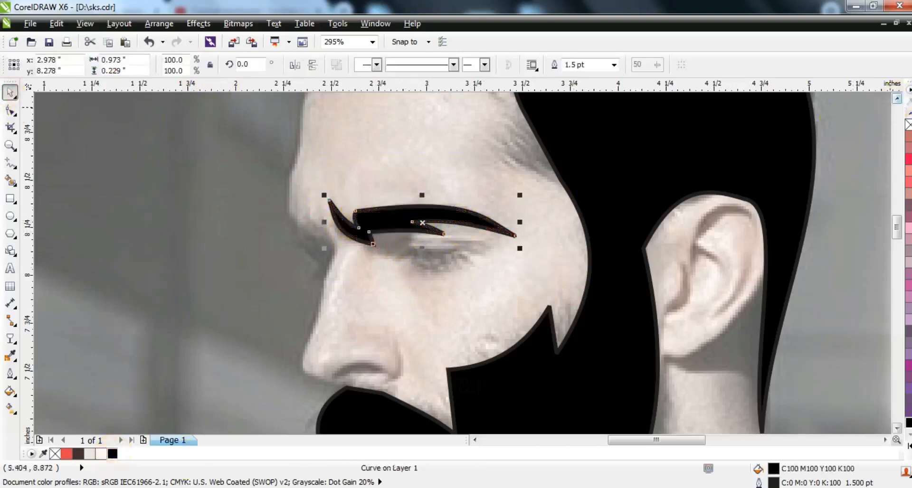
Draw a straight line across the closed eye below the eyebrow, about 0.37 in wide.
{"action": "left_click", "coordinate": [10, 146]}
{"action": "mouse_move", "coordinate": [346, 200]}
{"action": "left_mouse_down"}
{"action": "mouse_move", "coordinate": [417, 258]}
{"action": "mouse_move", "coordinate": [550, 301]}
{"action": "left_mouse_up"}
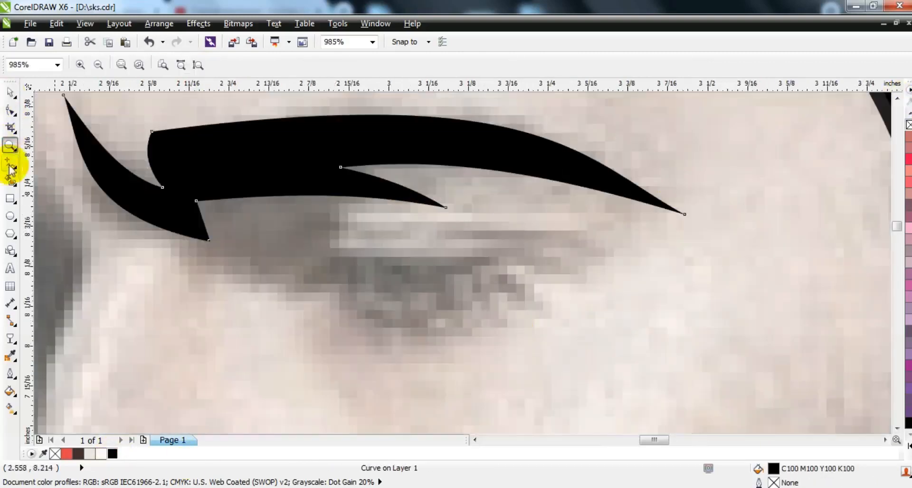
{"action": "left_click", "coordinate": [10, 163]}
{"action": "left_click", "coordinate": [293, 279]}
{"action": "left_click", "coordinate": [526, 261]}
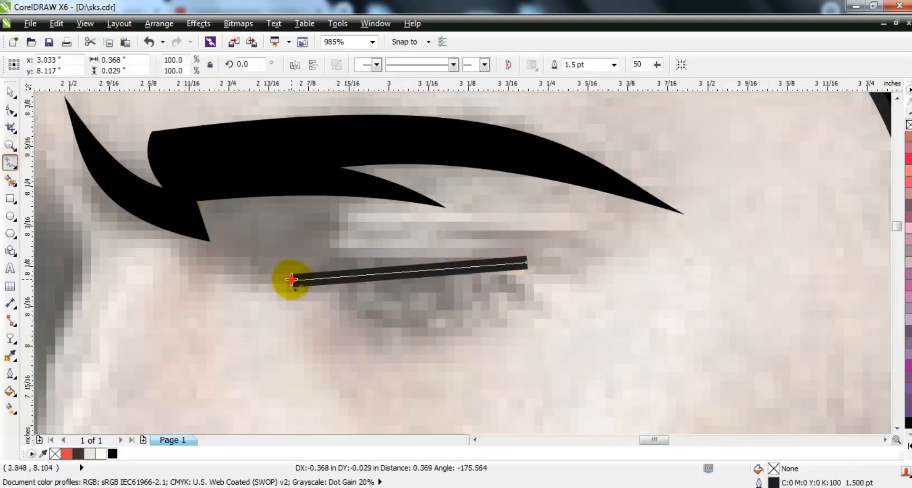
Bend the closed-eye line into a gentle S-shaped curve and fill it with black.
{"action": "left_click", "coordinate": [10, 110]}
{"action": "left_click_drag", "start_coordinate": [448, 269], "coordinate": [443, 230]}
{"action": "left_click_drag", "start_coordinate": [363, 266], "coordinate": [364, 293]}
{"action": "left_click_drag", "start_coordinate": [453, 256], "coordinate": [456, 260]}
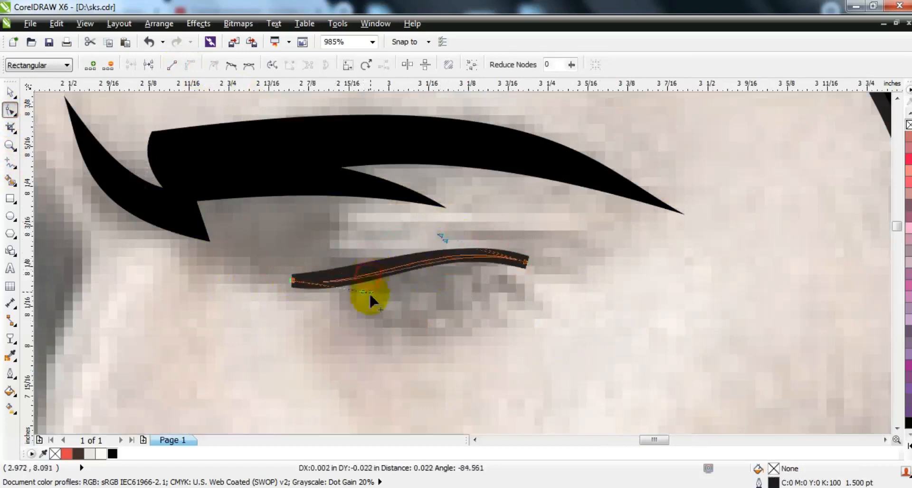
{"action": "left_click_drag", "start_coordinate": [370, 297], "coordinate": [371, 298]}
{"action": "left_click", "coordinate": [14, 90]}
{"action": "left_click", "coordinate": [908, 422]}
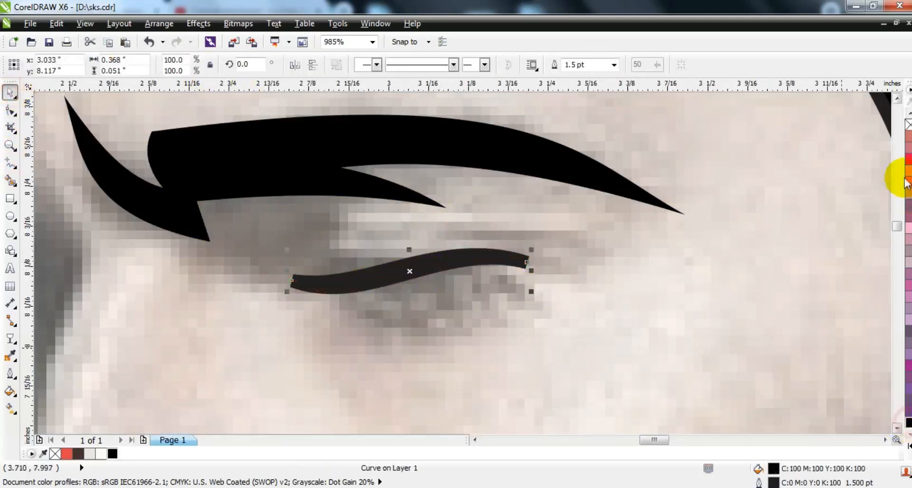
Remove the outline of the closed-eye line and rotate the line slightly to 356.5 degrees.
{"action": "right_click", "coordinate": [908, 124]}
{"action": "key", "text": "F3"}
{"action": "left_click", "coordinate": [429, 258]}
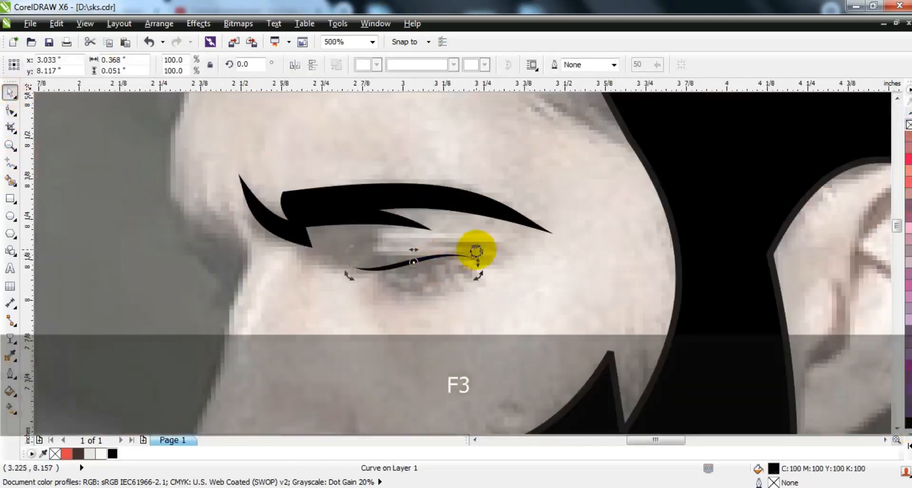
{"action": "left_click_drag", "start_coordinate": [474, 248], "coordinate": [474, 254]}
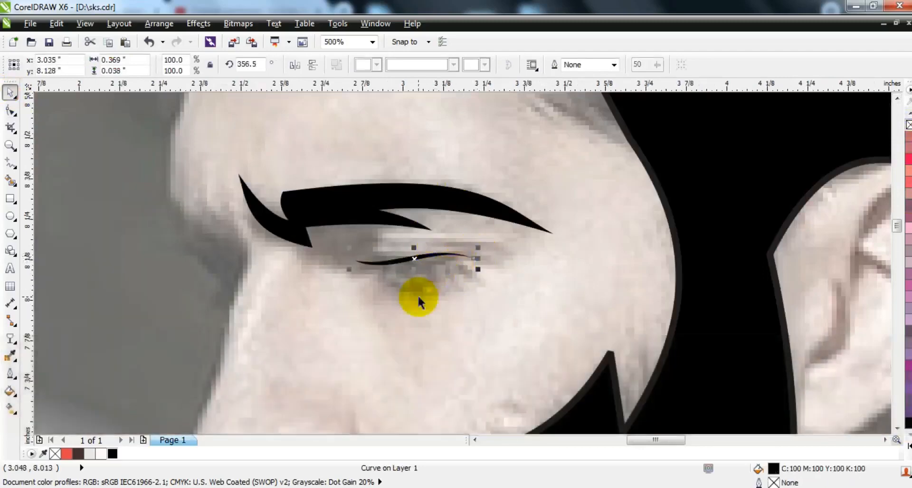
{"action": "key", "text": "F3"}
Draw a closed zigzag outline with three lash points beneath the closed-eye line.
{"action": "key", "text": "Escape"}
{"action": "left_click", "coordinate": [9, 145]}
{"action": "mouse_move", "coordinate": [326, 240]}
{"action": "left_mouse_down"}
{"action": "mouse_move", "coordinate": [493, 321]}
{"action": "mouse_move", "coordinate": [584, 331]}
{"action": "left_mouse_up"}
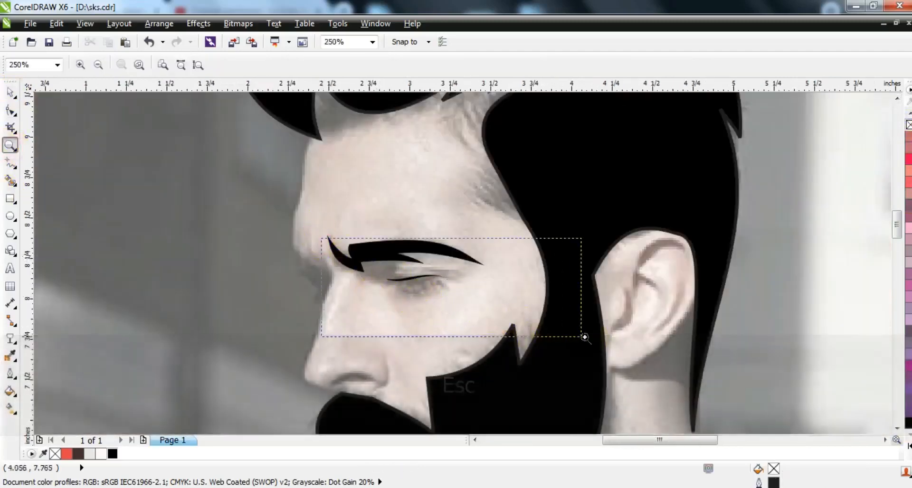
{"action": "left_click", "coordinate": [10, 162]}
{"action": "left_click", "coordinate": [413, 235]}
{"action": "double_click", "coordinate": [253, 256]}
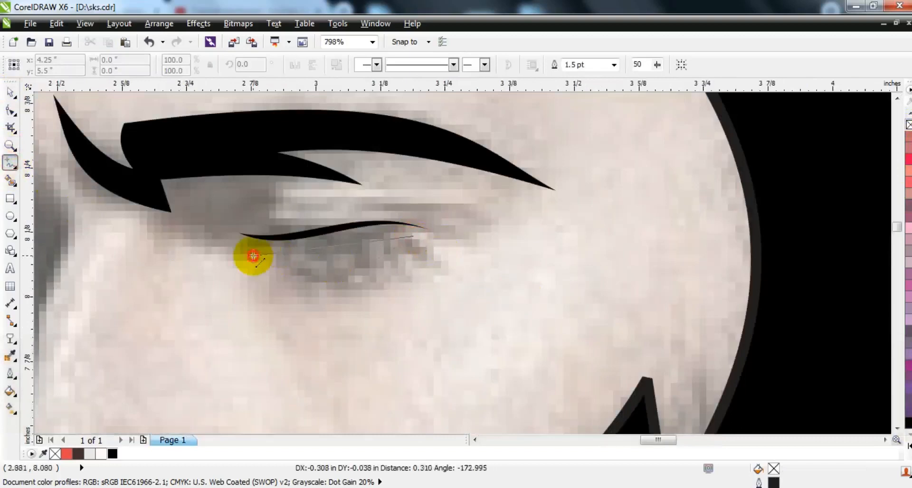
{"action": "left_click", "coordinate": [362, 304]}
{"action": "double_click", "coordinate": [401, 292]}
{"action": "double_click", "coordinate": [368, 252]}
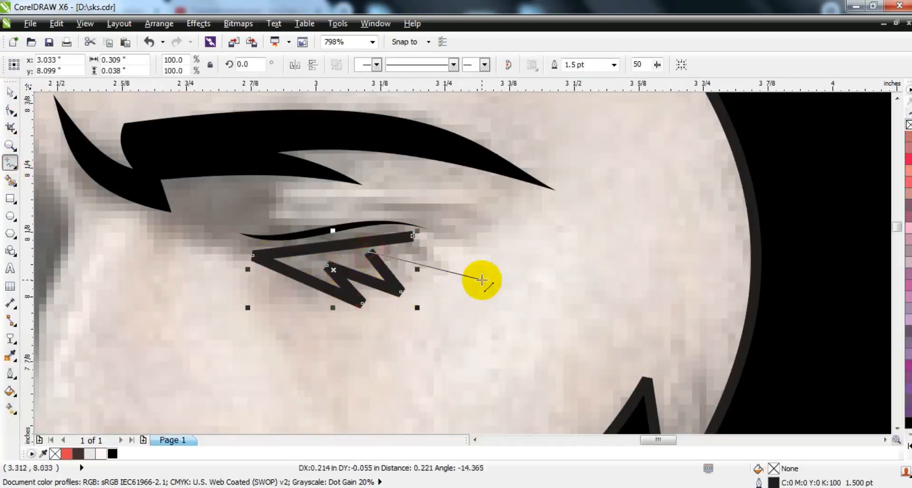
{"action": "double_click", "coordinate": [476, 280]}
{"action": "left_click", "coordinate": [412, 236]}
Convert the segments of the lash outline to curves and bend them, arching the top edge along the eyelid.
{"action": "left_click", "coordinate": [10, 110]}
{"action": "left_click", "coordinate": [190, 64]}
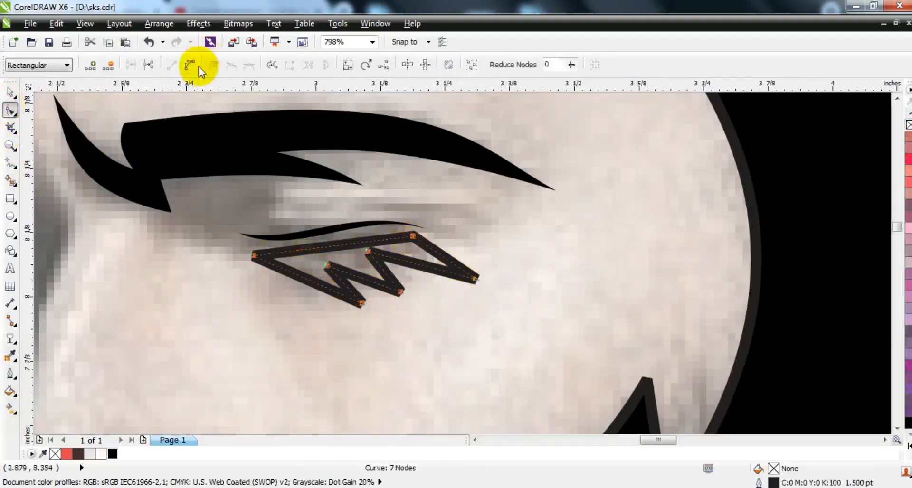
{"action": "left_click_drag", "start_coordinate": [304, 286], "coordinate": [426, 259]}
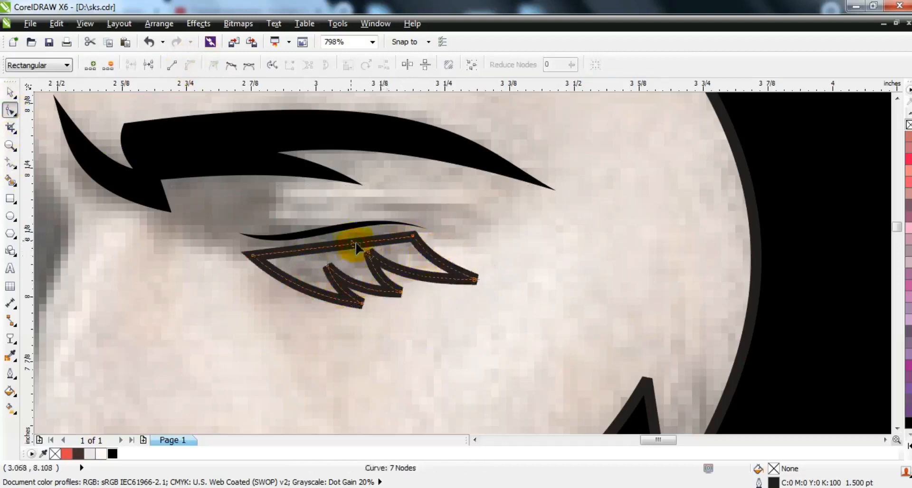
{"action": "left_click", "coordinate": [412, 235]}
{"action": "left_click_drag", "start_coordinate": [361, 242], "coordinate": [367, 224]}
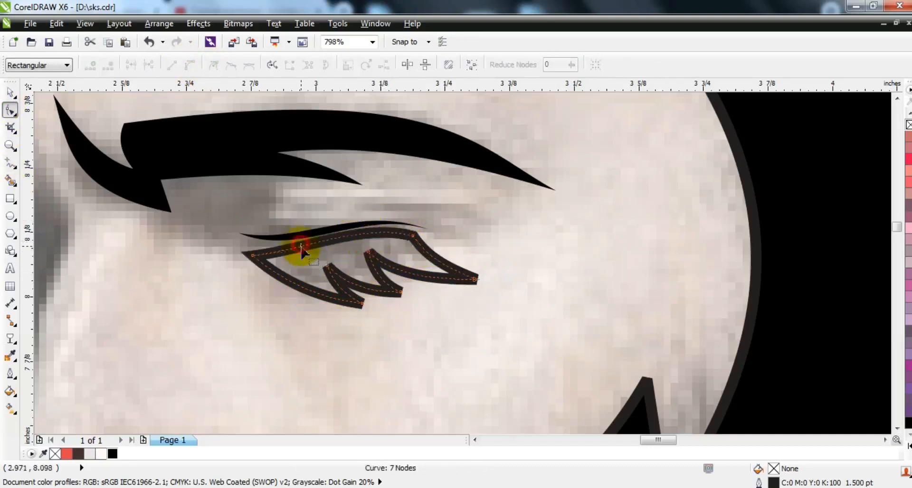
Fill the lash shape with black and remove its outline.
{"action": "left_click", "coordinate": [908, 422]}
{"action": "right_click", "coordinate": [907, 126]}
{"action": "key", "text": "F3"}
{"action": "key", "text": "F3"}
{"action": "key", "text": "F3"}
{"action": "key", "text": "Escape"}
Delete the background photo to preview the illustration, restore the photo and save the drawing.
{"action": "left_click", "coordinate": [10, 93]}
{"action": "left_click", "coordinate": [67, 210]}
{"action": "scroll", "coordinate": [120, 146], "scroll_direction": "down", "scroll_amount": 1}
{"action": "left_click", "coordinate": [331, 302]}
{"action": "key", "text": "Delete"}
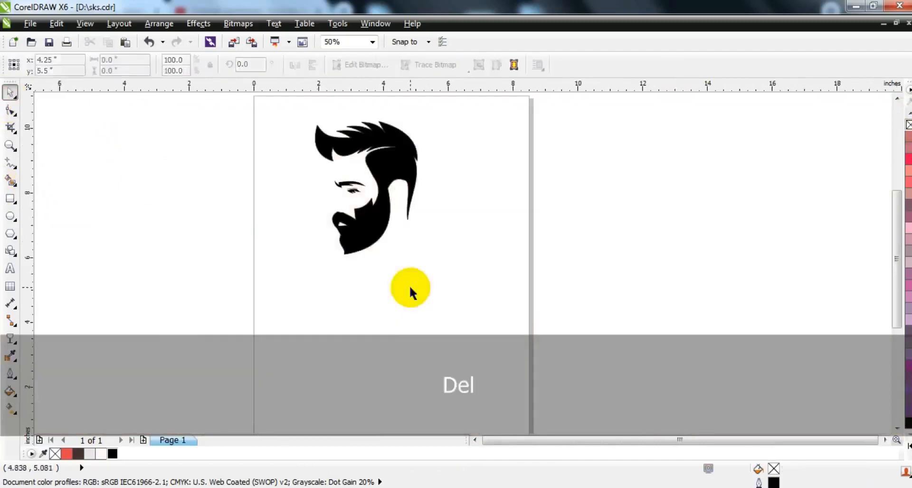
{"action": "key", "text": "ctrl+z"}
{"action": "key", "text": "ctrl+s"}
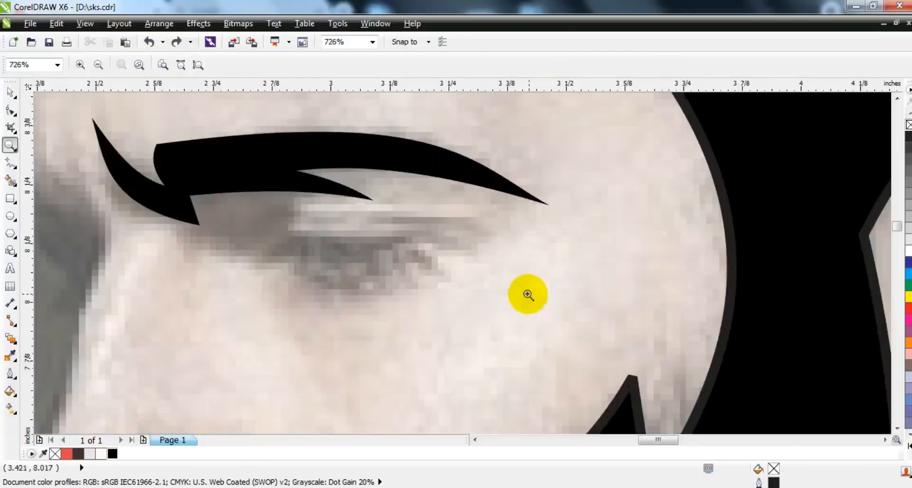
Draw a closed two-point line along the upper eyelid below the eyebrow, about 0.48 in wide.
{"action": "left_click", "coordinate": [10, 165]}
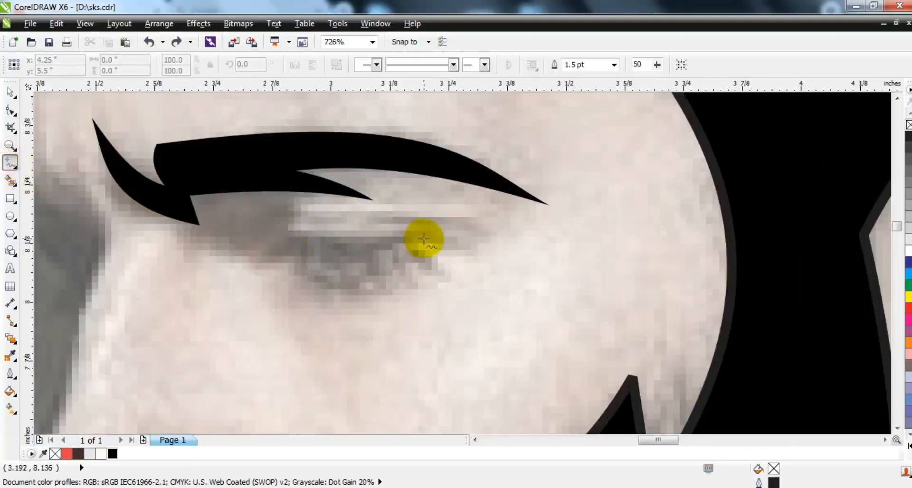
{"action": "left_click", "coordinate": [241, 258]}
{"action": "left_click", "coordinate": [471, 235]}
{"action": "left_click", "coordinate": [241, 258]}
Convert the eyelid line to curves and bend both edges into a thin S-shaped lid with a raised outer corner.
{"action": "left_click", "coordinate": [10, 112]}
{"action": "left_click", "coordinate": [189, 65]}
{"action": "left_click_drag", "start_coordinate": [215, 246], "coordinate": [250, 261]}
{"action": "left_click_drag", "start_coordinate": [395, 242], "coordinate": [406, 267]}
{"action": "left_click_drag", "start_coordinate": [255, 250], "coordinate": [206, 280]}
{"action": "left_click_drag", "start_coordinate": [324, 262], "coordinate": [308, 217]}
{"action": "left_click_drag", "start_coordinate": [399, 247], "coordinate": [422, 282]}
{"action": "left_click_drag", "start_coordinate": [313, 262], "coordinate": [311, 238]}
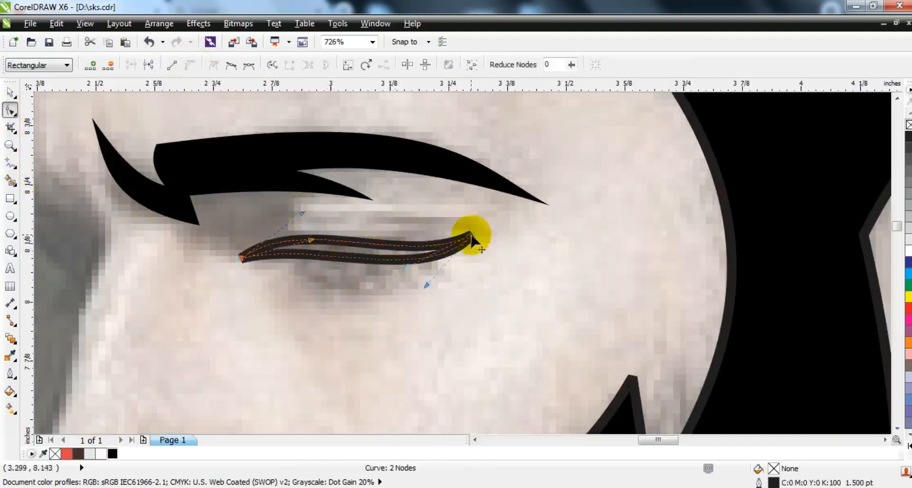
{"action": "left_click_drag", "start_coordinate": [472, 236], "coordinate": [468, 229]}
Draw a second closed line under the eyelid shape and bend its converted segments into a crescent for the eye.
{"action": "left_click", "coordinate": [7, 168]}
{"action": "left_click", "coordinate": [288, 254]}
{"action": "double_click", "coordinate": [403, 256]}
{"action": "left_click", "coordinate": [10, 110]}
{"action": "mouse_move", "coordinate": [299, 256]}
{"action": "left_mouse_down"}
{"action": "mouse_move", "coordinate": [355, 267]}
{"action": "mouse_move", "coordinate": [373, 293]}
{"action": "mouse_move", "coordinate": [348, 266]}
{"action": "mouse_move", "coordinate": [333, 278]}
{"action": "mouse_move", "coordinate": [344, 279]}
{"action": "left_mouse_up"}
{"action": "key", "text": "ctrl+z"}
{"action": "left_click", "coordinate": [190, 65]}
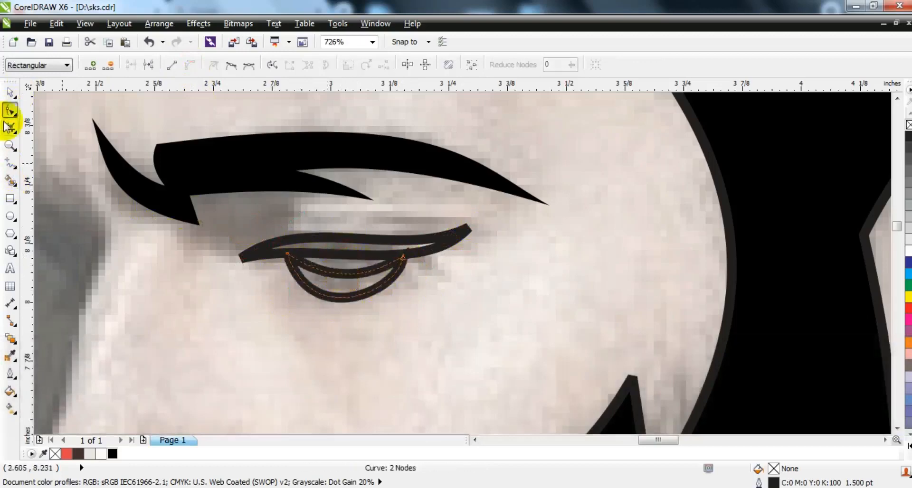
Fill the eyelid and crescent shapes with black and remove their outlines.
{"action": "left_click", "coordinate": [11, 91]}
{"action": "left_click", "coordinate": [407, 254], "text": "shift"}
{"action": "left_click", "coordinate": [908, 136]}
{"action": "right_click", "coordinate": [909, 125]}
{"action": "key", "text": "F3"}
{"action": "key", "text": "F3"}
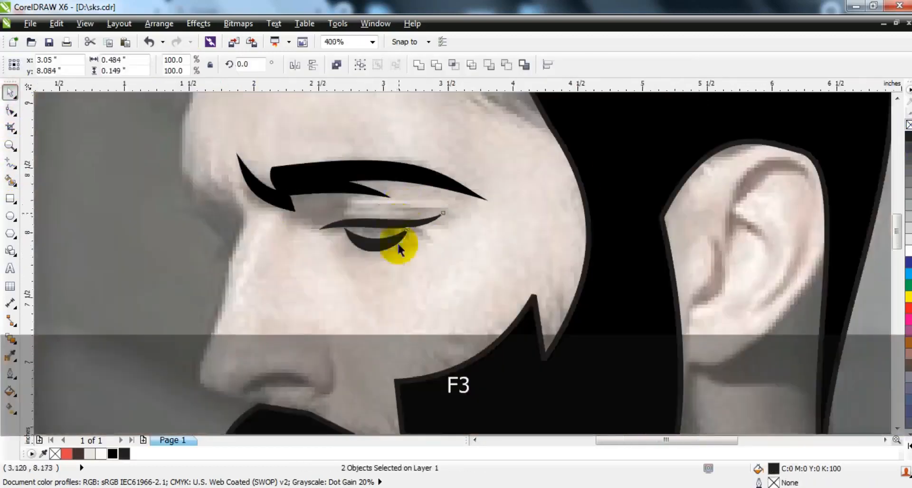
Move the crescent up against the eyelid shape and clear the outlines of the eye and eyebrow shapes.
{"action": "key", "text": "Escape"}
{"action": "left_click", "coordinate": [387, 227]}
{"action": "key", "text": "shift+F2"}
{"action": "key", "text": "F3"}
{"action": "left_click_drag", "start_coordinate": [415, 287], "coordinate": [414, 266]}
{"action": "left_click_drag", "start_coordinate": [613, 241], "coordinate": [493, 251]}
{"action": "key", "text": "F3"}
{"action": "key", "text": "F3"}
{"action": "key", "text": "F3"}
{"action": "key", "text": "F3"}
{"action": "key", "text": "Escape"}
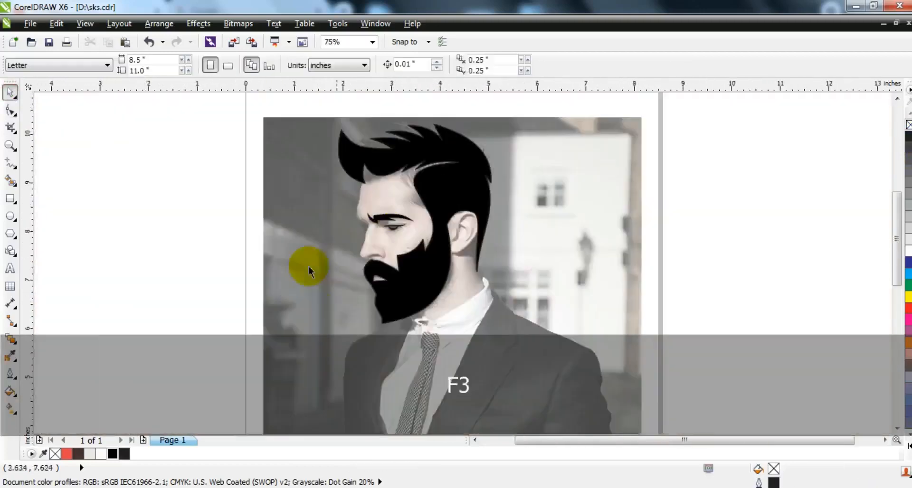
{"action": "left_click_drag", "start_coordinate": [686, 198], "coordinate": [358, 251]}
{"action": "right_click", "coordinate": [907, 125]}
Delete the photo briefly to check the illustration with the eye, and restore it.
{"action": "key", "text": "Escape"}
{"action": "left_click", "coordinate": [417, 332]}
{"action": "key", "text": "Delete"}
{"action": "key", "text": "ctrl+z"}
{"action": "key", "text": "Escape"}
Draw a closed angular outline from the brow wrinkles down the bridge of the nose, about 0.89 in high.
{"action": "left_click", "coordinate": [6, 146]}
{"action": "left_click_drag", "start_coordinate": [328, 180], "coordinate": [510, 300]}
{"action": "left_click_drag", "start_coordinate": [273, 153], "coordinate": [572, 349]}
{"action": "left_click", "coordinate": [6, 161]}
{"action": "left_click", "coordinate": [277, 140]}
{"action": "double_click", "coordinate": [320, 219]}
{"action": "double_click", "coordinate": [281, 352]}
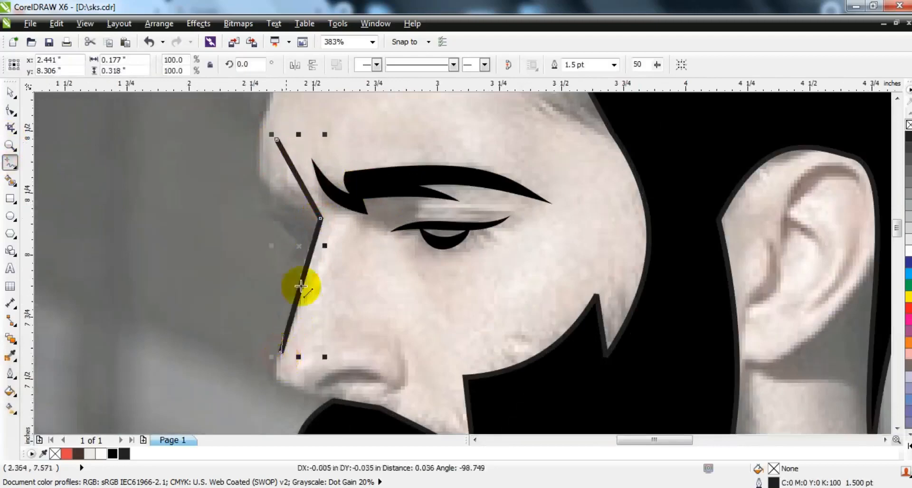
{"action": "double_click", "coordinate": [306, 255]}
{"action": "double_click", "coordinate": [255, 132]}
{"action": "double_click", "coordinate": [290, 199]}
{"action": "left_click", "coordinate": [277, 139]}
Convert the nose-bridge outline to curves, bend the wrinkle strokes and narrow the strip along the nose.
{"action": "left_click", "coordinate": [11, 111]}
{"action": "left_click", "coordinate": [190, 65]}
{"action": "left_click_drag", "start_coordinate": [283, 200], "coordinate": [276, 178]}
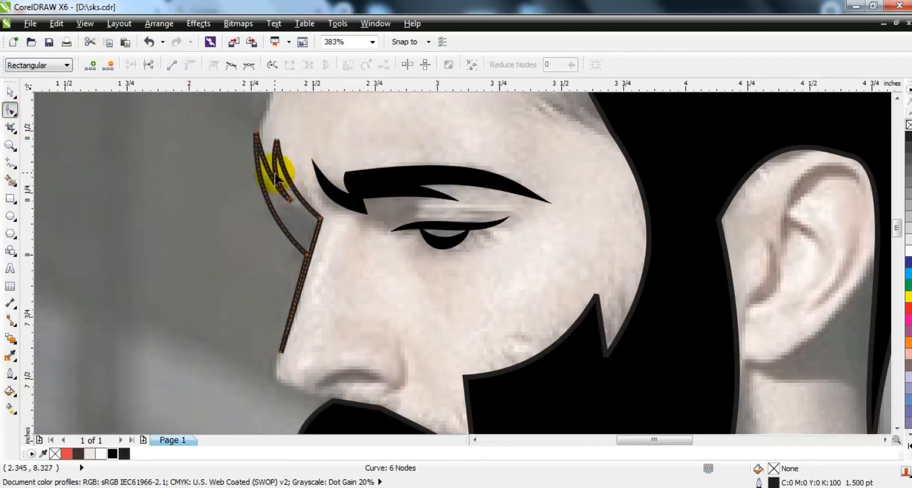
{"action": "left_click", "coordinate": [307, 253]}
{"action": "left_click_drag", "start_coordinate": [298, 279], "coordinate": [300, 284]}
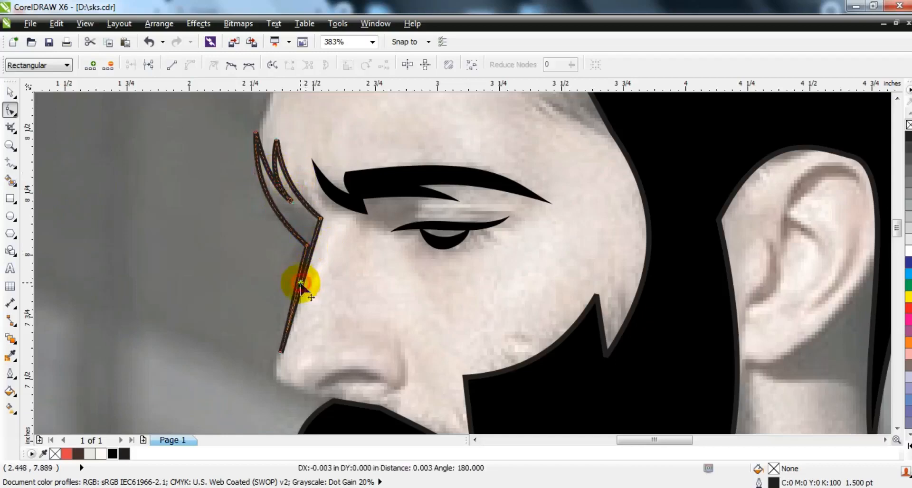
Fill the nose-bridge shape with black and remove its outline.
{"action": "left_click", "coordinate": [13, 95]}
{"action": "left_click", "coordinate": [112, 454]}
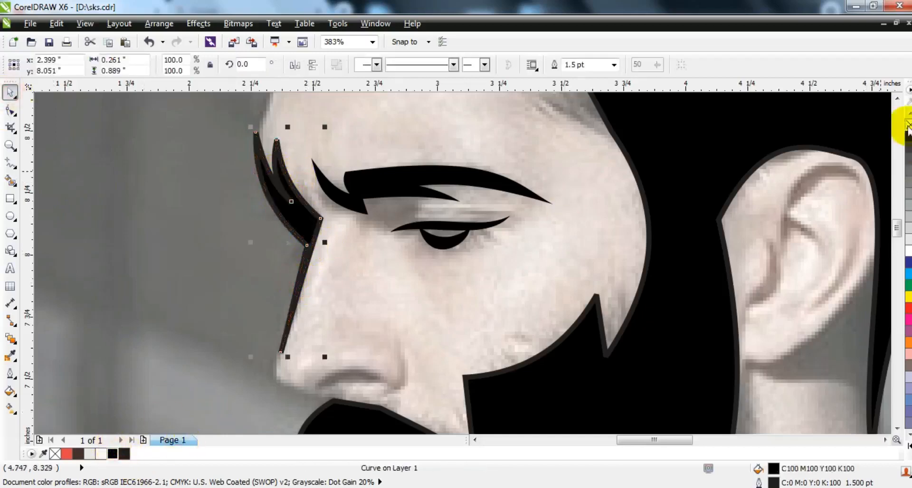
{"action": "right_click", "coordinate": [908, 126]}
{"action": "key", "text": "F3"}
{"action": "key", "text": "F3"}
{"action": "key", "text": "Escape"}
Preview the illustration including the nose bridge by deleting the photo, and bring the photo back.
{"action": "left_click", "coordinate": [293, 259]}
{"action": "key", "text": "F3"}
{"action": "key", "text": "Escape"}
{"action": "left_click", "coordinate": [365, 253]}
{"action": "key", "text": "Delete"}
{"action": "key", "text": "ctrl+z"}
{"action": "key", "text": "Escape"}
Draw a closed angular outline from the nose tip to the moustache and around the nostril.
{"action": "left_click", "coordinate": [10, 145]}
{"action": "left_click_drag", "start_coordinate": [382, 138], "coordinate": [527, 271]}
{"action": "left_click_drag", "start_coordinate": [266, 156], "coordinate": [503, 308]}
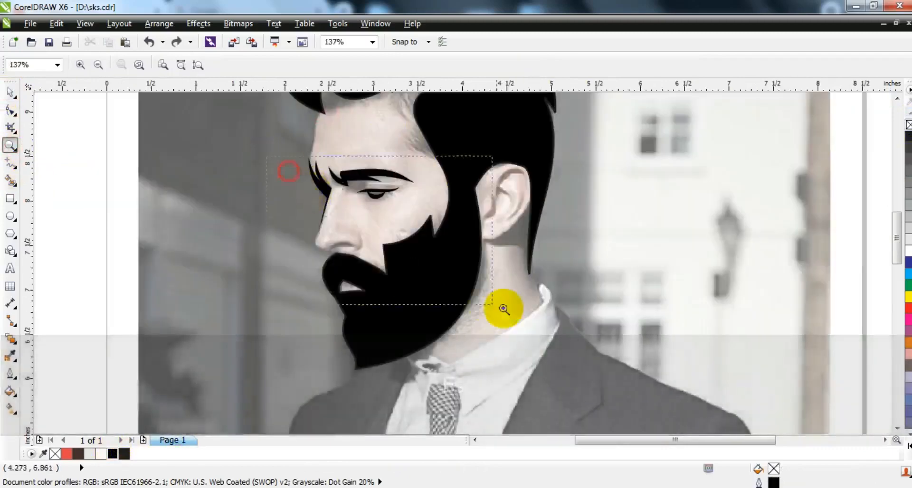
{"action": "left_click", "coordinate": [10, 163]}
{"action": "left_click_drag", "start_coordinate": [357, 313], "coordinate": [356, 312]}
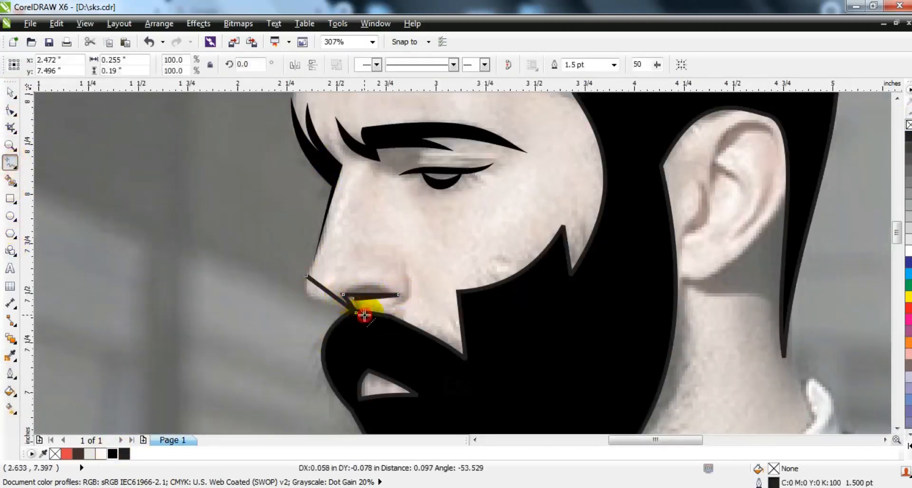
Convert the nose-underside outline to curves and bend its segments around the nose tip and nostril.
{"action": "left_click", "coordinate": [11, 110]}
{"action": "left_click_drag", "start_coordinate": [306, 197], "coordinate": [456, 357]}
{"action": "key", "text": "shift+F2"}
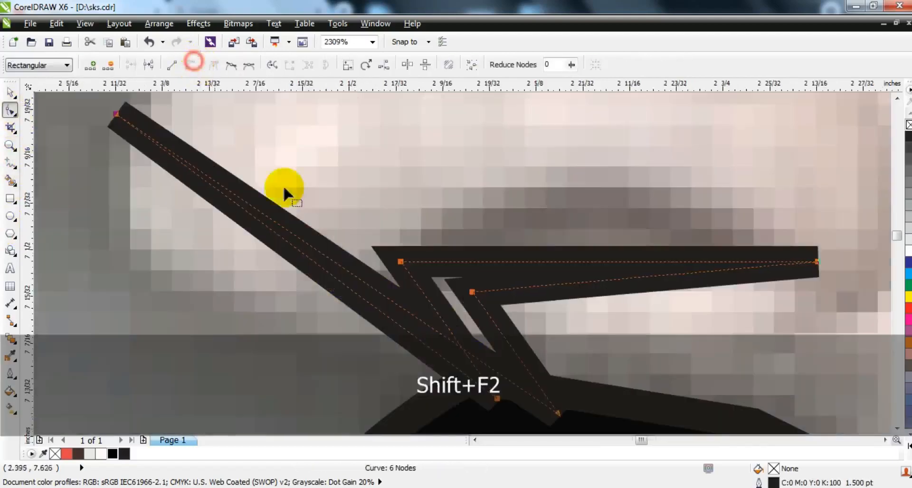
{"action": "key", "text": "Escape"}
{"action": "left_click_drag", "start_coordinate": [238, 231], "coordinate": [234, 234]}
{"action": "left_click_drag", "start_coordinate": [279, 206], "coordinate": [240, 217]}
{"action": "left_click_drag", "start_coordinate": [433, 185], "coordinate": [433, 186]}
{"action": "left_click", "coordinate": [444, 230]}
{"action": "left_click_drag", "start_coordinate": [430, 228], "coordinate": [420, 221]}
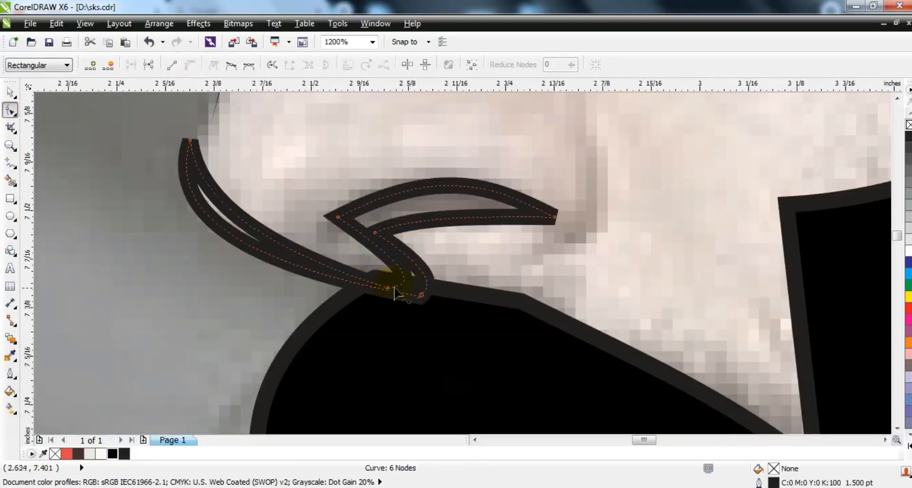
Adjust the nose-underside nodes and curve at the moustache edge, and fill the shape with black without an outline.
{"action": "left_click_drag", "start_coordinate": [375, 276], "coordinate": [375, 277]}
{"action": "left_click_drag", "start_coordinate": [421, 296], "coordinate": [390, 290]}
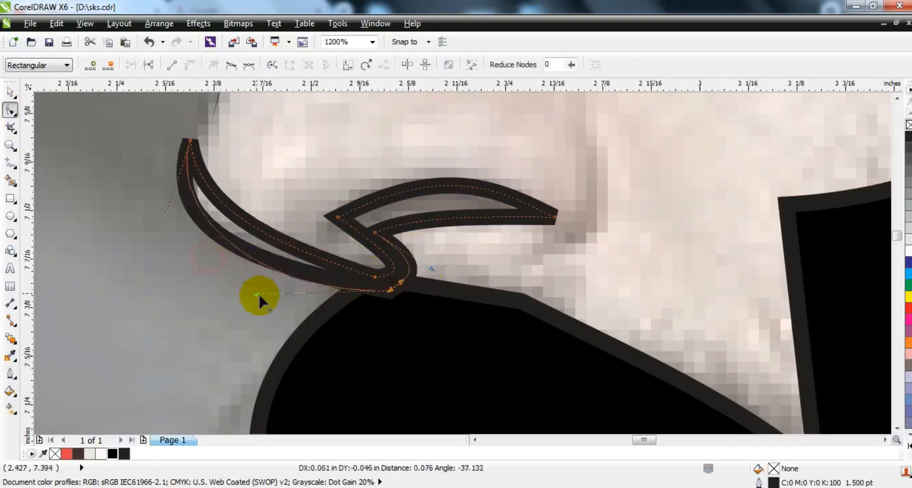
{"action": "left_click_drag", "start_coordinate": [254, 292], "coordinate": [283, 298]}
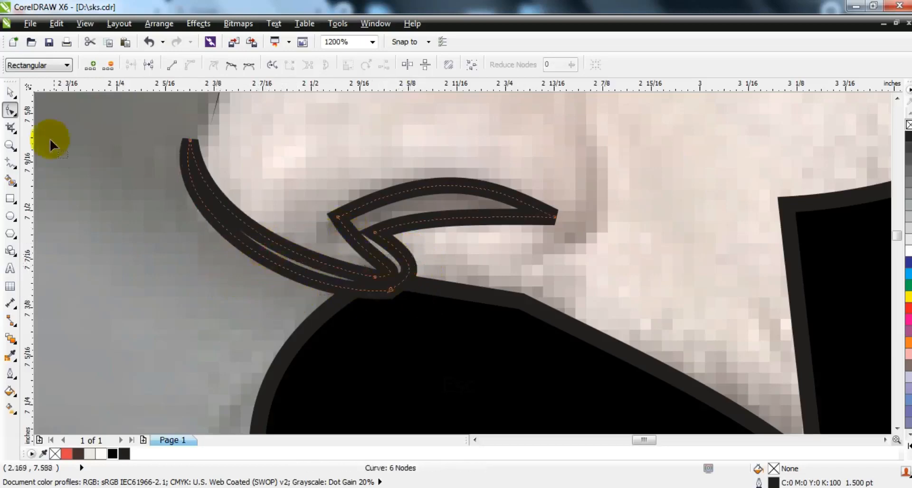
{"action": "key", "text": "ctrl+z"}
{"action": "key", "text": "ctrl+z"}
{"action": "key", "text": "F3"}
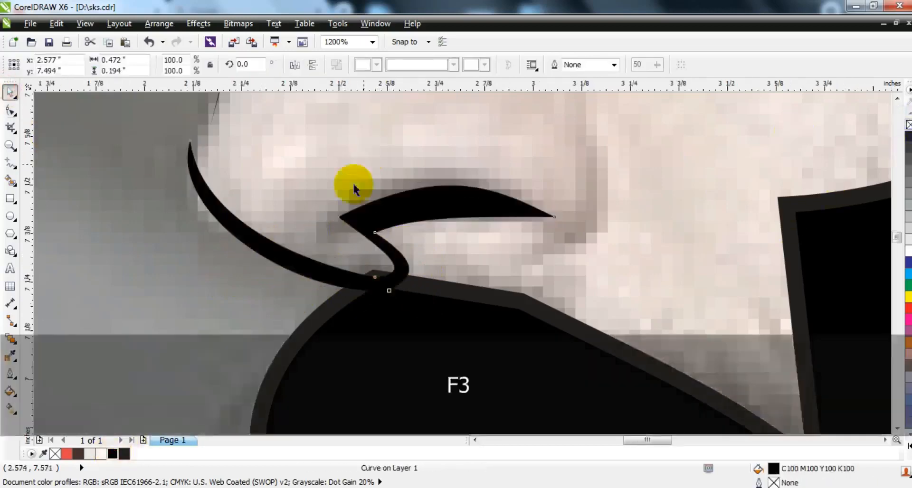
{"action": "key", "text": "Escape"}
Delete the photo to check the face with the finished nose, and undo the deletion.
{"action": "left_click", "coordinate": [306, 232]}
{"action": "key", "text": "shift+F2"}
{"action": "key", "text": "Delete"}
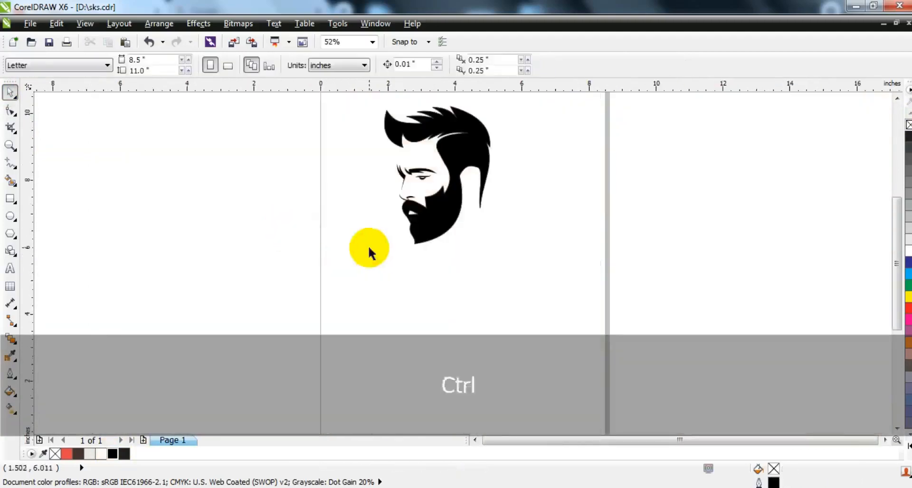
{"action": "key", "text": "ctrl+z"}
{"action": "key", "text": "Escape"}
Draw a closed angular outline over the inner folds of the ear, about 0.46 in wide and 0.6 in high.
{"action": "left_click", "coordinate": [10, 145]}
{"action": "left_click", "coordinate": [503, 228]}
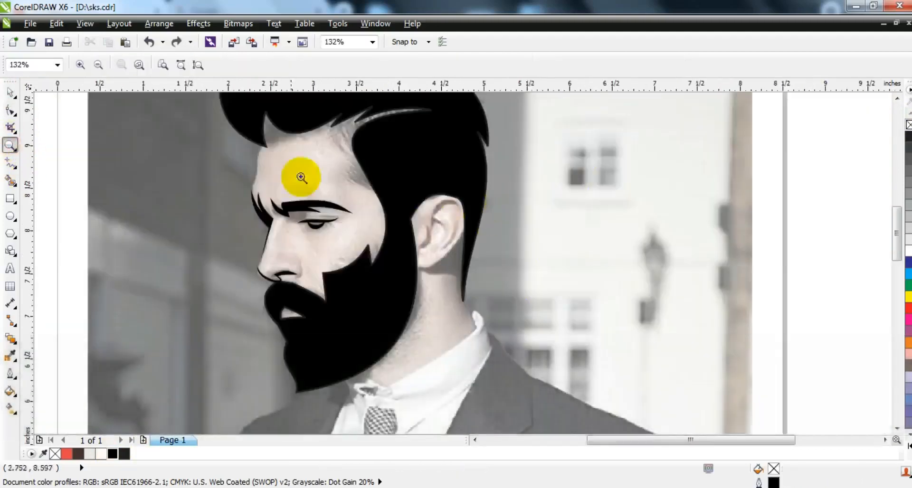
{"action": "left_click", "coordinate": [271, 244]}
{"action": "left_click", "coordinate": [366, 187]}
{"action": "left_click", "coordinate": [10, 163]}
{"action": "left_click", "coordinate": [529, 182]}
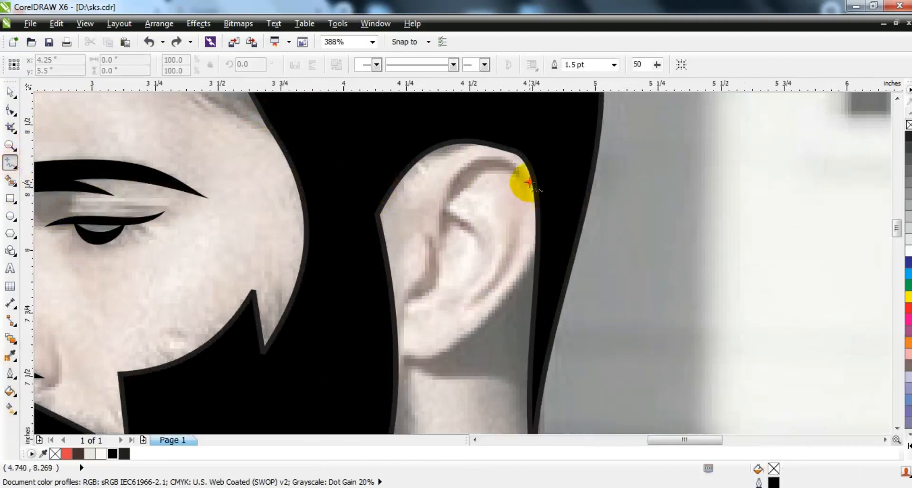
{"action": "left_click", "coordinate": [521, 176]}
{"action": "left_click", "coordinate": [438, 241]}
{"action": "left_click", "coordinate": [417, 229]}
{"action": "double_click", "coordinate": [406, 309]}
{"action": "double_click", "coordinate": [464, 310]}
{"action": "left_click", "coordinate": [448, 209]}
Convert all segments of the inner-ear outline to curves and bend them along the ear folds.
{"action": "left_click", "coordinate": [11, 110]}
{"action": "left_click_drag", "start_coordinate": [204, 137], "coordinate": [628, 350]}
{"action": "left_click", "coordinate": [190, 65]}
{"action": "left_click_drag", "start_coordinate": [483, 194], "coordinate": [473, 166]}
{"action": "left_click_drag", "start_coordinate": [477, 205], "coordinate": [478, 207]}
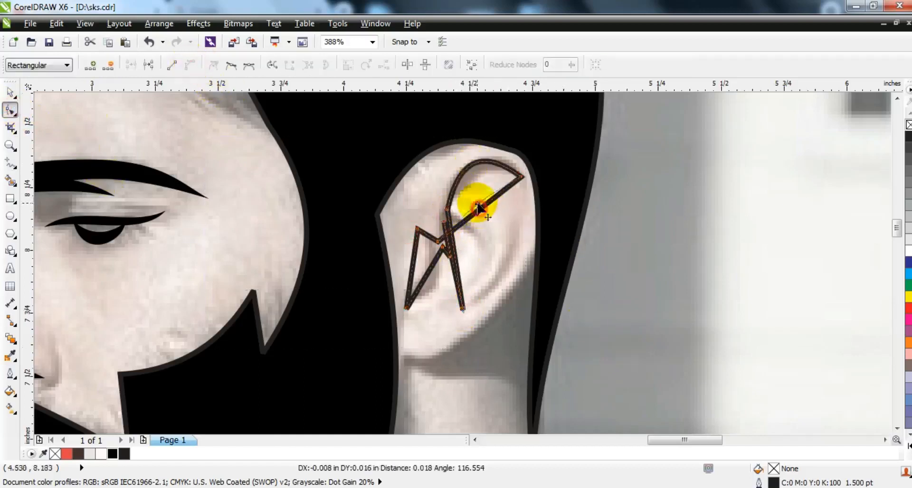
{"action": "left_click_drag", "start_coordinate": [462, 163], "coordinate": [464, 175]}
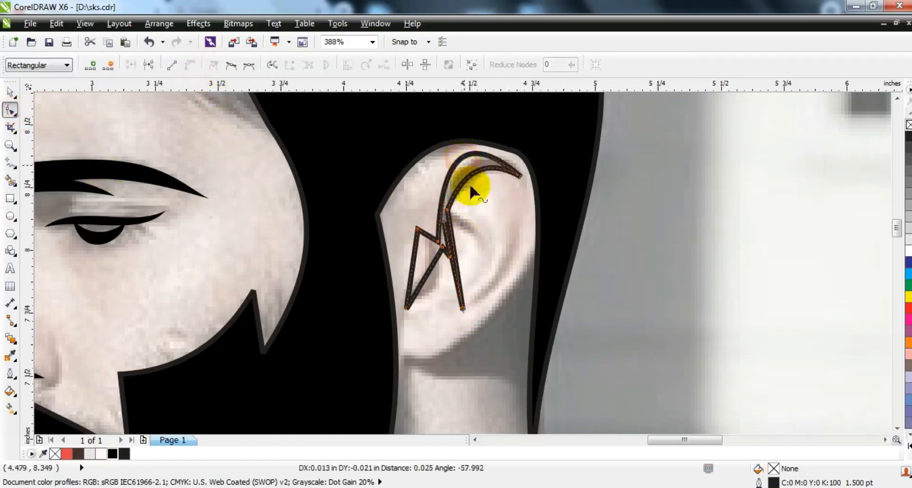
{"action": "left_click_drag", "start_coordinate": [454, 245], "coordinate": [428, 265]}
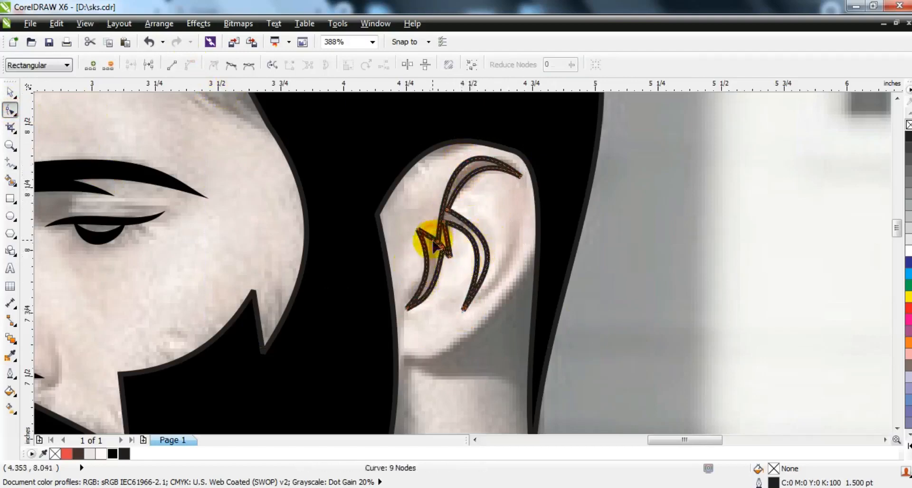
Fill the inner-ear shape with black and remove its outline.
{"action": "left_click", "coordinate": [9, 93]}
{"action": "left_click", "coordinate": [112, 453]}
{"action": "key", "text": "Escape"}
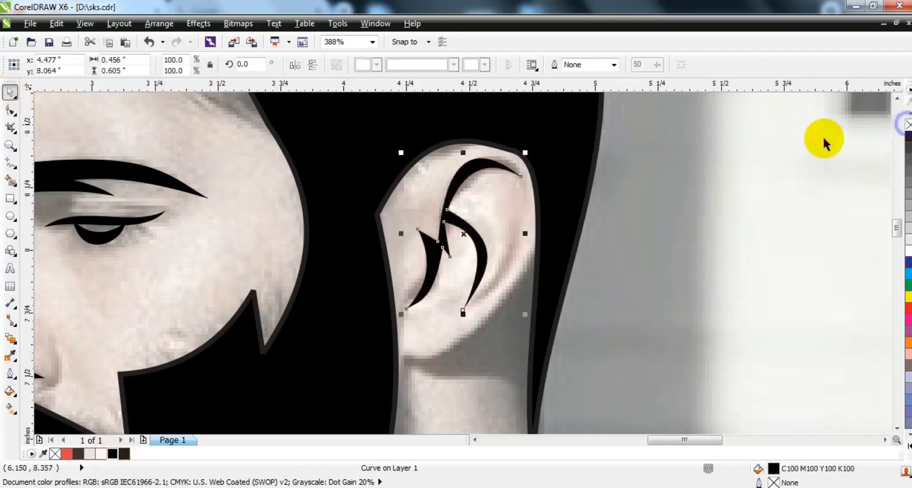
Draw a closed triangular outline over the shadow behind the earlobe, about 0.55 in wide and 0.39 in high.
{"action": "left_click", "coordinate": [10, 163]}
{"action": "left_click", "coordinate": [405, 356]}
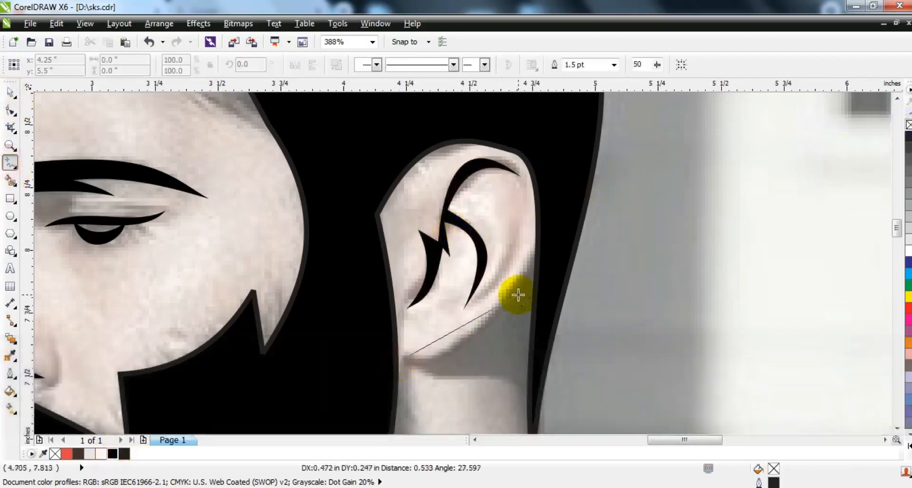
{"action": "left_click", "coordinate": [540, 261]}
{"action": "left_click", "coordinate": [525, 413]}
{"action": "left_click", "coordinate": [405, 357]}
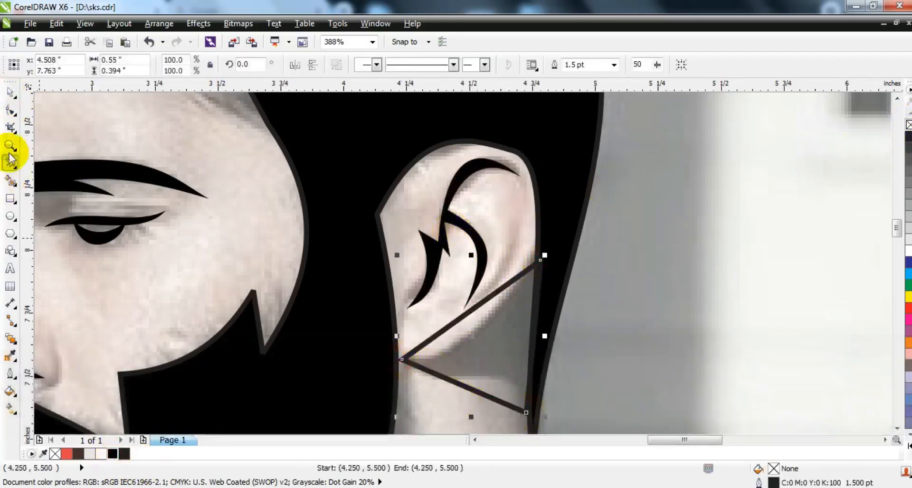
Bend the upper and lower sides of the shadow triangle into curves along the earlobe and neck.
{"action": "left_click", "coordinate": [9, 111]}
{"action": "left_click_drag", "start_coordinate": [553, 425], "coordinate": [555, 427]}
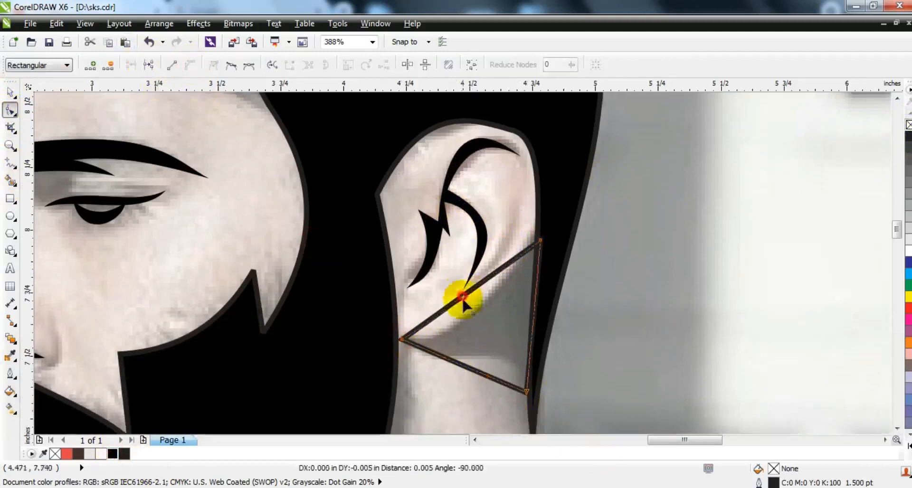
{"action": "left_click_drag", "start_coordinate": [462, 298], "coordinate": [434, 316]}
{"action": "left_click_drag", "start_coordinate": [484, 372], "coordinate": [470, 349]}
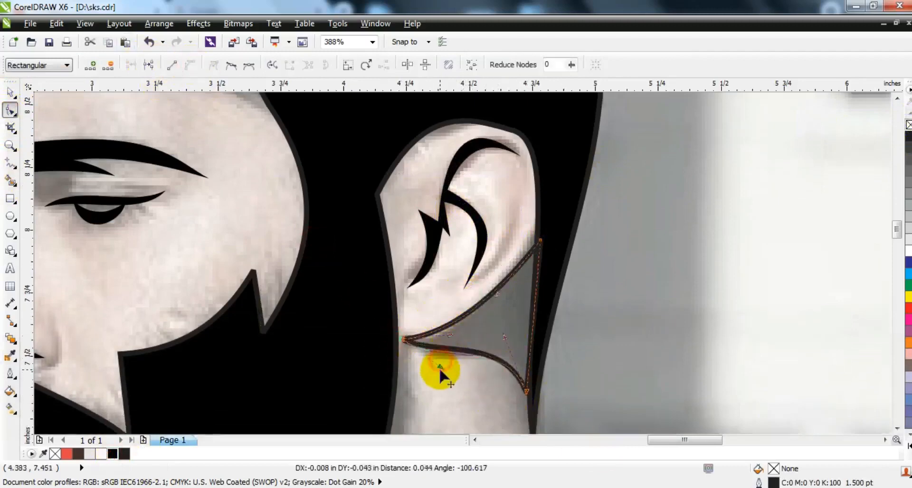
Fill the curved shadow shape behind the earlobe with 40% black and remove its outline.
{"action": "left_click", "coordinate": [10, 92]}
{"action": "left_click", "coordinate": [907, 198]}
{"action": "right_click", "coordinate": [908, 125]}
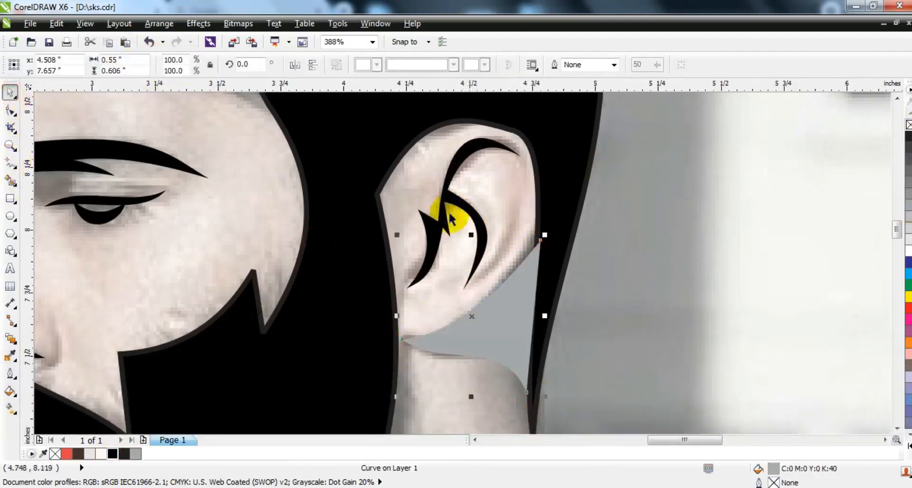
Delete the photo to check the bare vector artwork, and undo the deletion.
{"action": "key", "text": "Delete"}
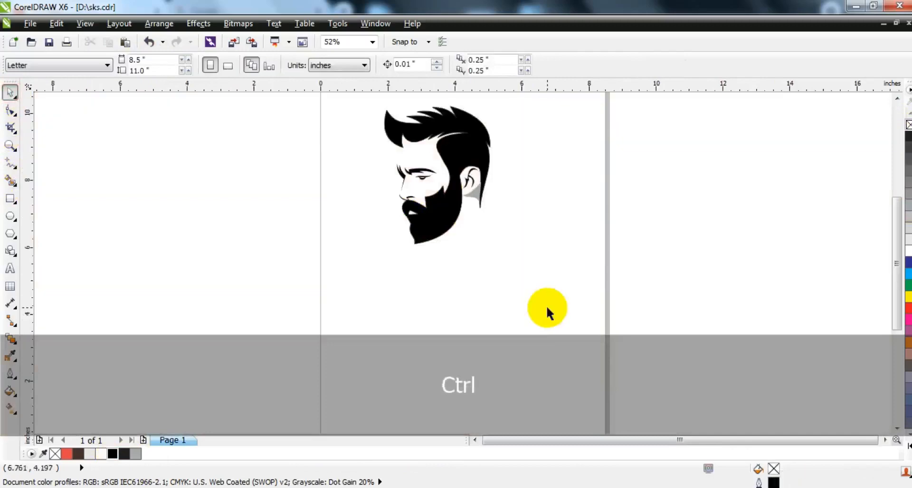
{"action": "key", "text": "ctrl+z"}
{"action": "key", "text": "Escape"}
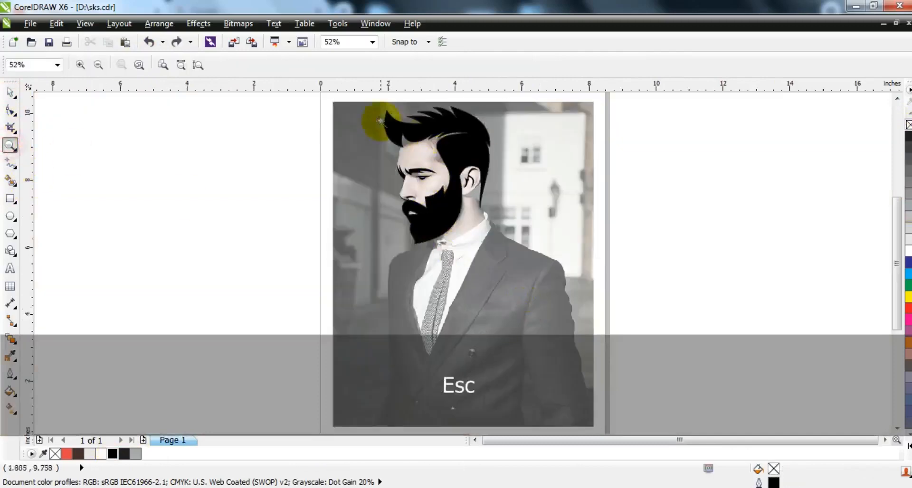
Draw an open angular line from the front hairline past the temple down into the beard.
{"action": "left_click", "coordinate": [380, 120]}
{"action": "left_click", "coordinate": [9, 163]}
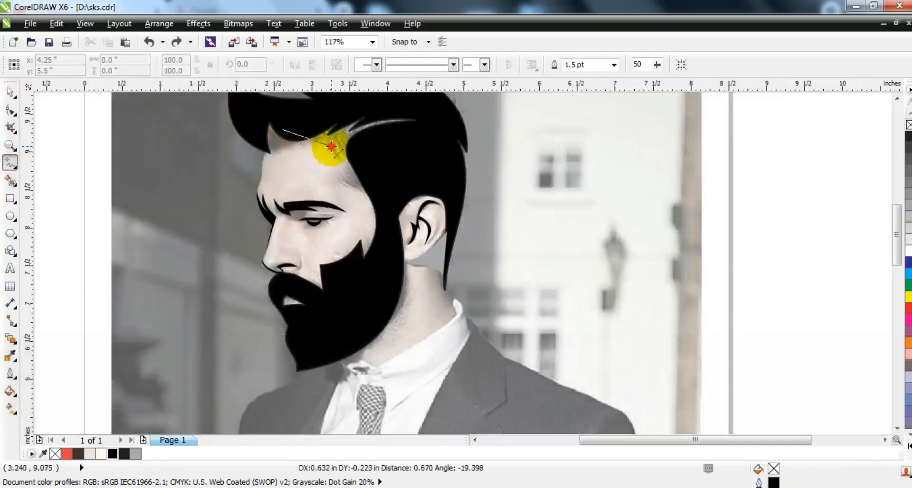
{"action": "left_click", "coordinate": [332, 147]}
{"action": "left_click", "coordinate": [349, 287]}
Convert the temple line's segments to curves and bend it around the side of the face into the beard.
{"action": "left_click", "coordinate": [10, 111]}
{"action": "left_click_drag", "start_coordinate": [236, 121], "coordinate": [422, 291]}
{"action": "left_click", "coordinate": [187, 66]}
{"action": "left_click_drag", "start_coordinate": [323, 271], "coordinate": [323, 272]}
{"action": "left_click_drag", "start_coordinate": [334, 213], "coordinate": [351, 206]}
{"action": "left_click_drag", "start_coordinate": [349, 286], "coordinate": [331, 292]}
{"action": "left_click_drag", "start_coordinate": [342, 242], "coordinate": [358, 242]}
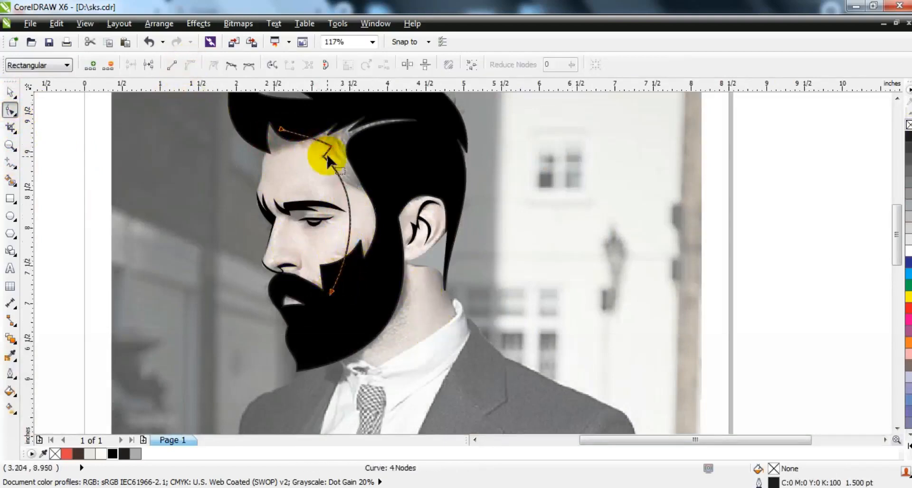
{"action": "left_click_drag", "start_coordinate": [328, 159], "coordinate": [328, 158]}
Create a smart-filled shape between the temple line and the hair, and delete the temple guide line.
{"action": "left_click", "coordinate": [13, 183]}
{"action": "left_click", "coordinate": [357, 198]}
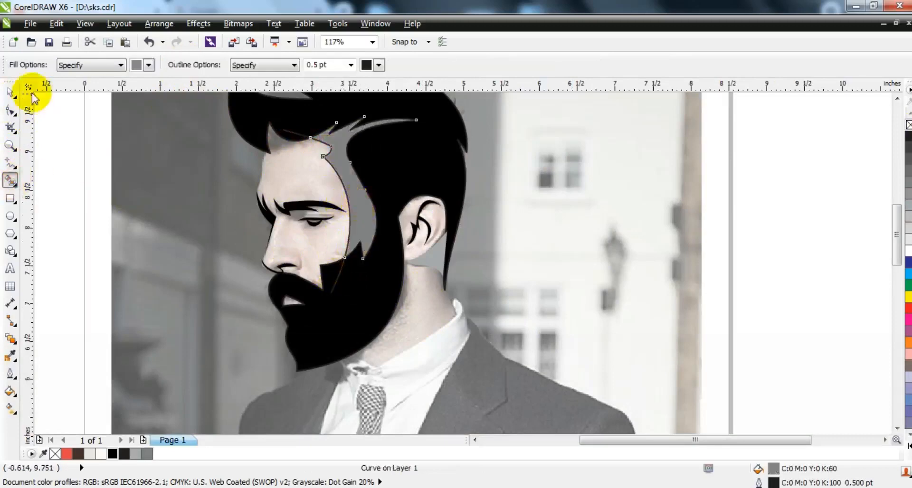
{"action": "left_click", "coordinate": [11, 92]}
{"action": "left_click", "coordinate": [359, 204]}
{"action": "key", "text": "Escape"}
{"action": "left_click", "coordinate": [301, 137]}
{"action": "key", "text": "Delete"}
Fill the temple shadow shape with light gray and remove its outline.
{"action": "left_click", "coordinate": [348, 175]}
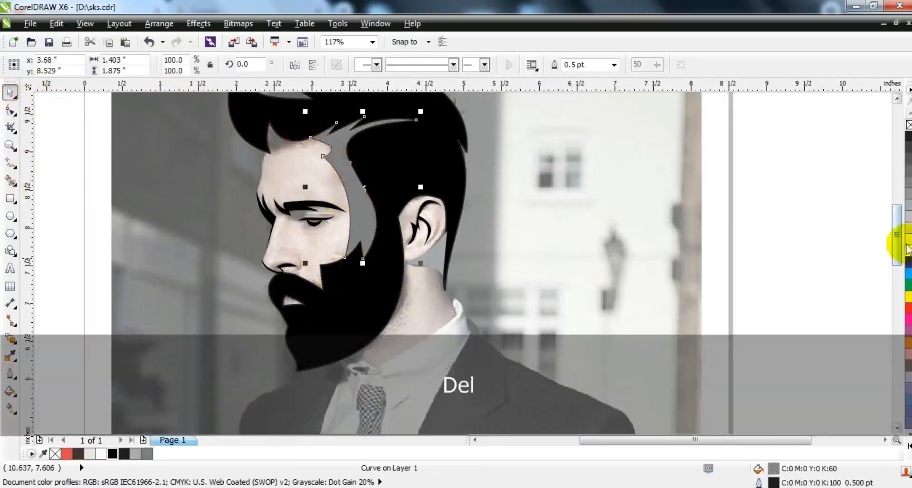
{"action": "left_click", "coordinate": [909, 227]}
{"action": "right_click", "coordinate": [908, 127]}
{"action": "key", "text": "Escape"}
Delete the background photo and move the complete head artwork lower on the page.
{"action": "key", "text": "F3"}
{"action": "key", "text": "Escape"}
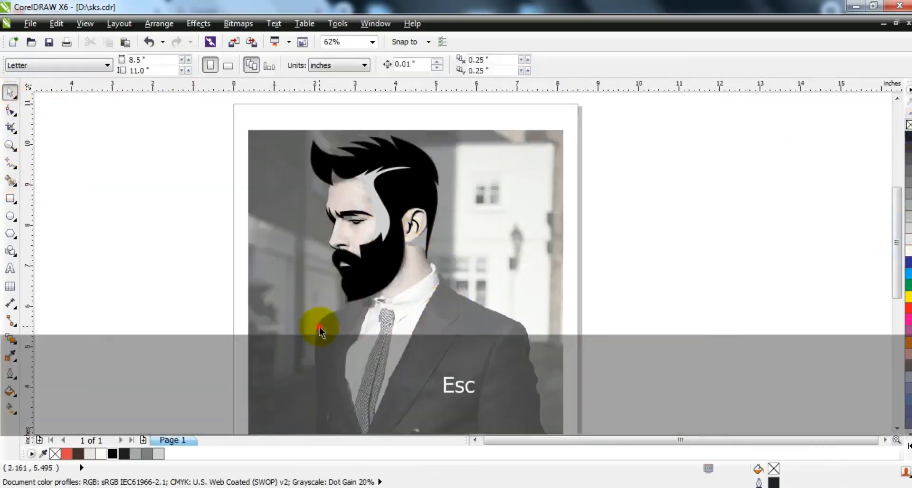
{"action": "left_click_drag", "start_coordinate": [320, 326], "coordinate": [585, 326]}
{"action": "key", "text": "Delete"}
{"action": "scroll", "coordinate": [582, 159], "scroll_direction": "down", "scroll_amount": 1}
{"action": "left_click_drag", "start_coordinate": [595, 292], "coordinate": [373, 121]}
{"action": "left_click_drag", "start_coordinate": [223, 123], "coordinate": [666, 389]}
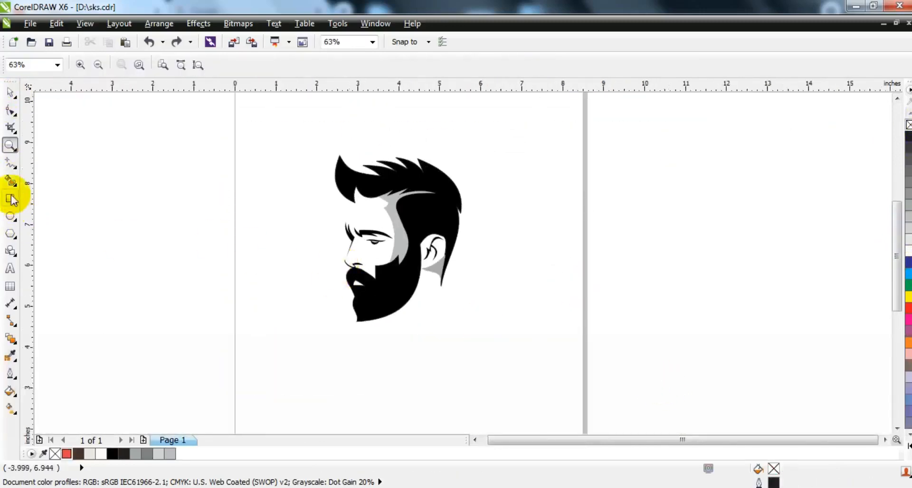
Add the artistic text GENTLEMAN in capitals on the empty area beside the page.
{"action": "left_click", "coordinate": [10, 269]}
{"action": "left_click", "coordinate": [94, 257]}
{"action": "key", "text": "Caps_Lock"}
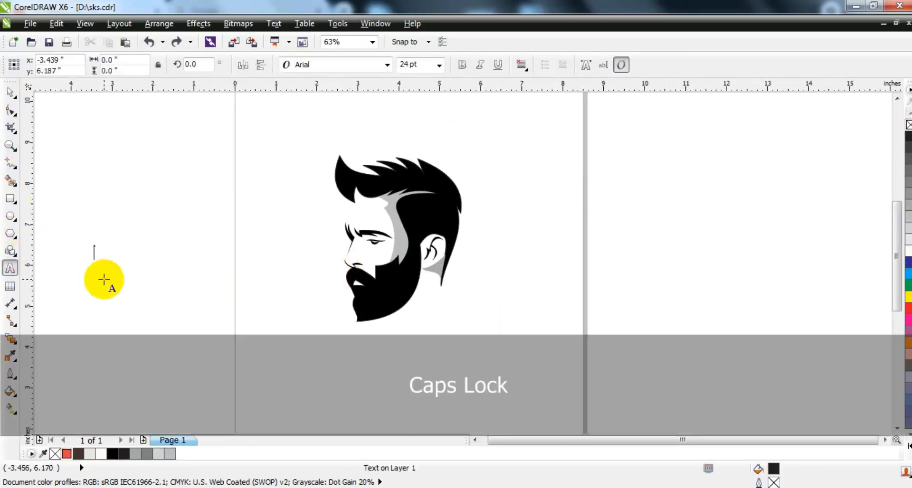
{"action": "type", "text": "GENTL"}
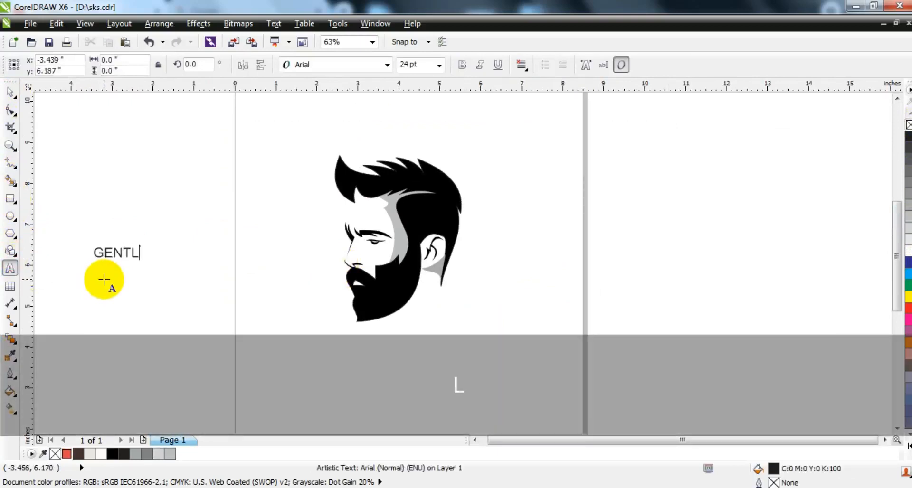
Set the GENTLEMAN text to Royal King Free and enlarge it to about 8.05 in wide above the head.
{"action": "left_click", "coordinate": [11, 93]}
{"action": "left_click", "coordinate": [332, 71]}
{"action": "type", "text": "ROY"}
{"action": "key", "text": "Return"}
{"action": "left_click_drag", "start_coordinate": [173, 262], "coordinate": [248, 328]}
{"action": "left_click_drag", "start_coordinate": [251, 252], "coordinate": [504, 125]}
Draw a circle about 5.2 in across around the head artwork.
{"action": "key", "text": "F3"}
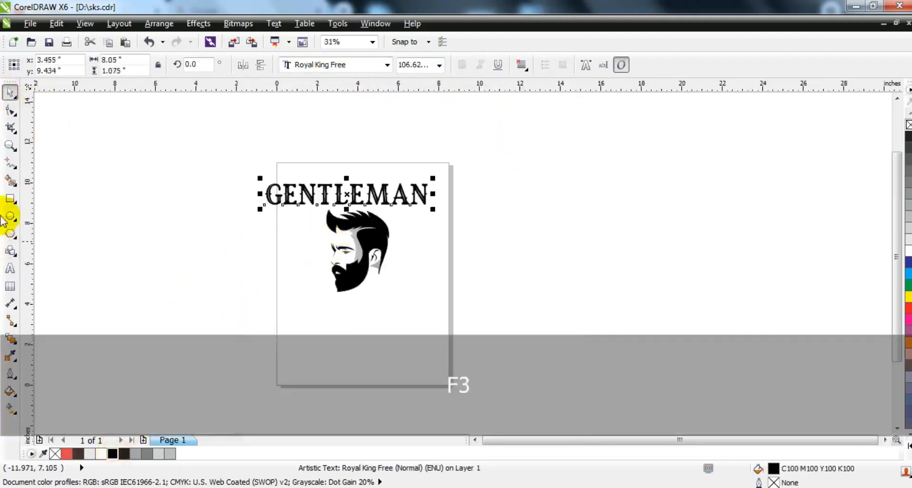
{"action": "left_click", "coordinate": [10, 216]}
{"action": "left_click_drag", "start_coordinate": [315, 198], "coordinate": [386, 303]}
{"action": "left_click", "coordinate": [10, 92]}
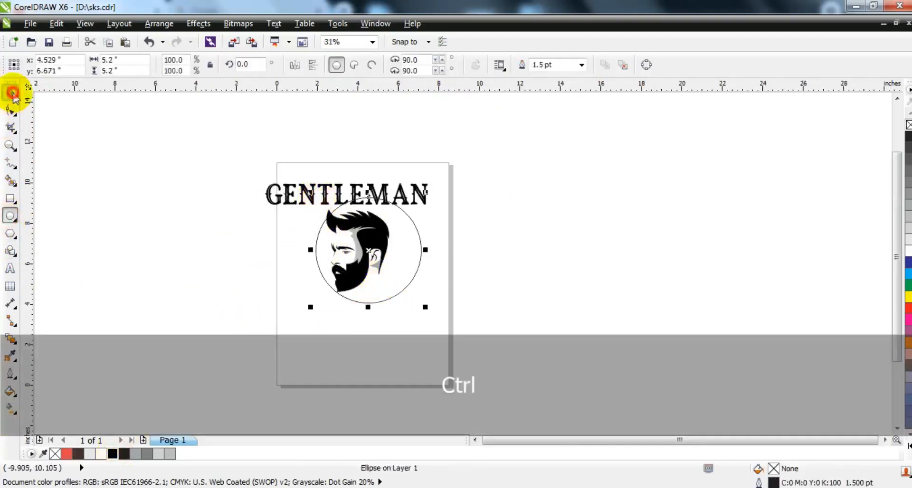
{"action": "left_click", "coordinate": [581, 65]}
{"action": "left_click", "coordinate": [552, 140]}
Centre the circle horizontally on the GENTLEMAN text and fit the text to the circle's path.
{"action": "left_click", "coordinate": [426, 190], "text": "shift"}
{"action": "key", "text": "c"}
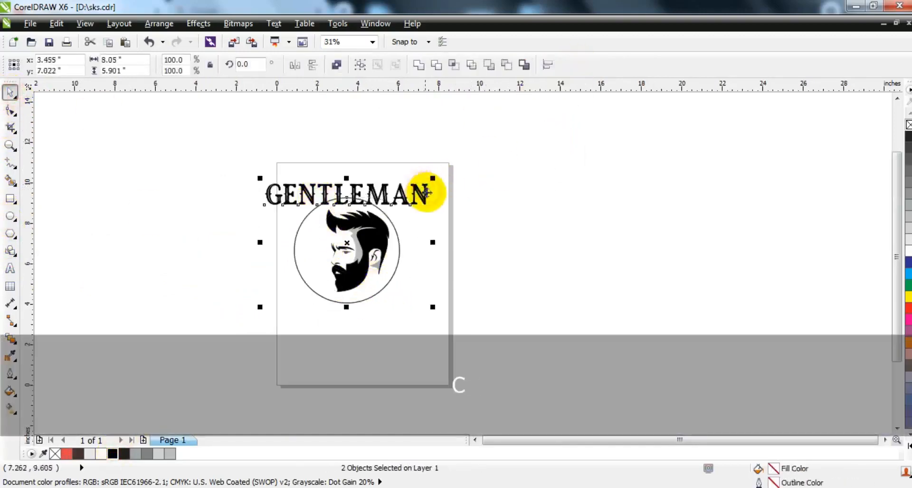
{"action": "key", "text": "shift+F2"}
{"action": "key", "text": "F3"}
{"action": "left_click", "coordinate": [274, 24]}
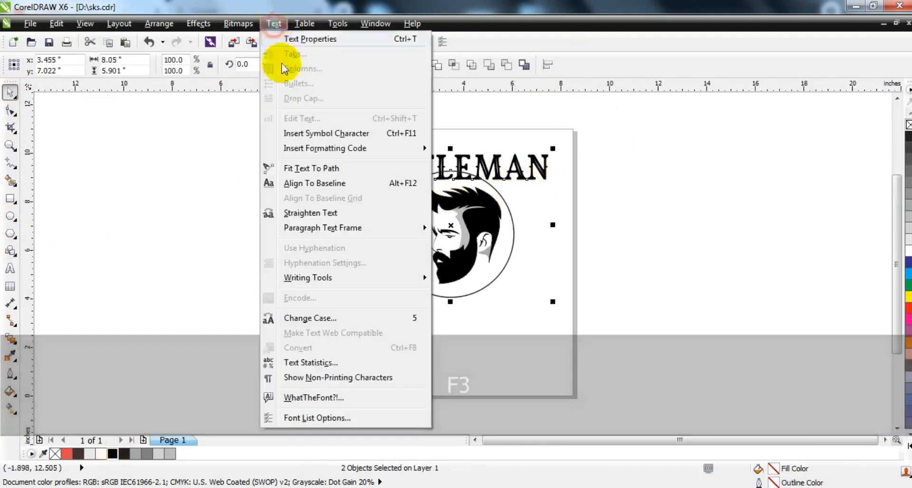
{"action": "left_click", "coordinate": [291, 167]}
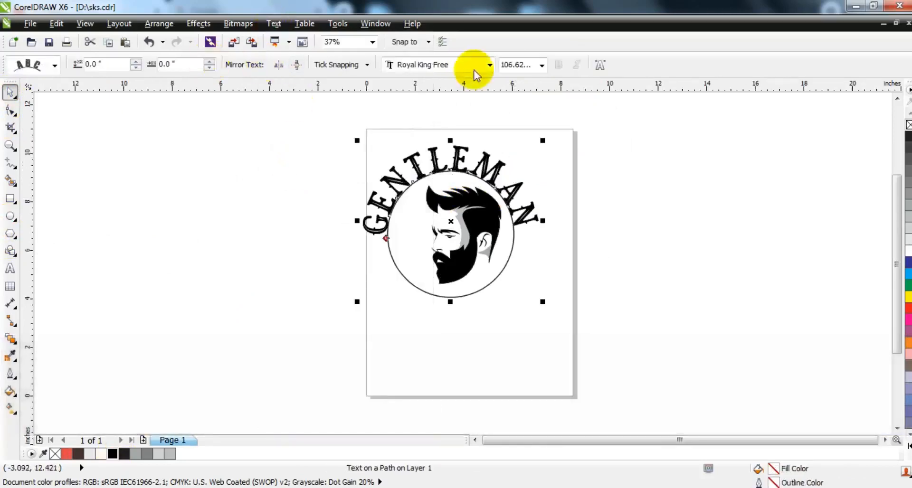
Set the curved GENTLEMAN text to 72 pt and increase its distance from the circle.
{"action": "left_click", "coordinate": [541, 65]}
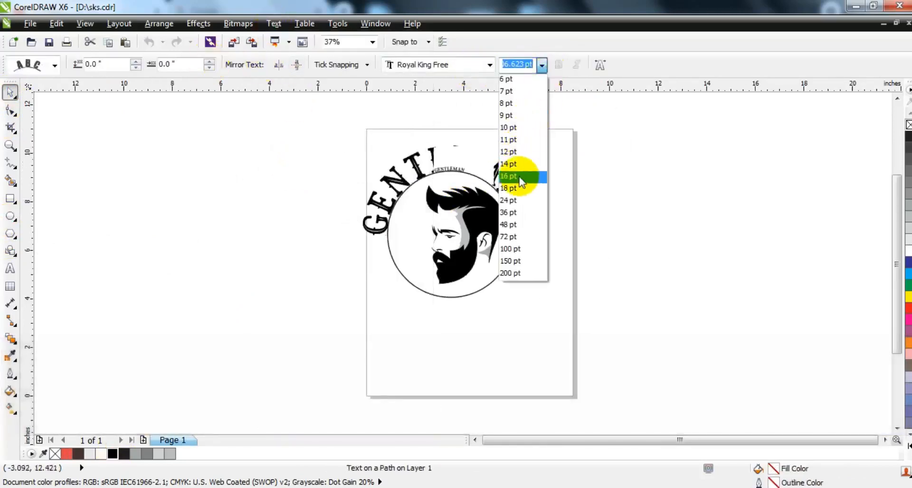
{"action": "left_click", "coordinate": [516, 237]}
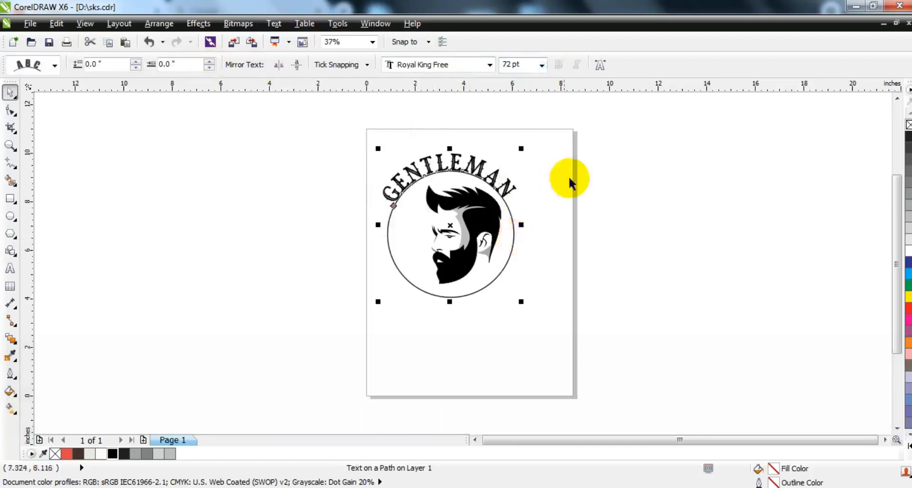
{"action": "left_click", "coordinate": [135, 64]}
Break the curved text apart from its path and delete the circle.
{"action": "left_click", "coordinate": [159, 24]}
{"action": "left_click", "coordinate": [168, 266]}
{"action": "key", "text": "Escape"}
{"action": "left_click", "coordinate": [504, 268]}
{"action": "key", "text": "Delete"}
Group the head artwork, fit it under the curved GENTLEMAN text, and move both lower on the page.
{"action": "left_click_drag", "start_coordinate": [547, 172], "coordinate": [407, 309]}
{"action": "key", "text": "ctrl+g"}
{"action": "left_click_drag", "start_coordinate": [496, 224], "coordinate": [513, 194]}
{"action": "left_click", "coordinate": [503, 196]}
{"action": "left_click_drag", "start_coordinate": [353, 134], "coordinate": [539, 310]}
{"action": "left_click_drag", "start_coordinate": [469, 229], "coordinate": [485, 248]}
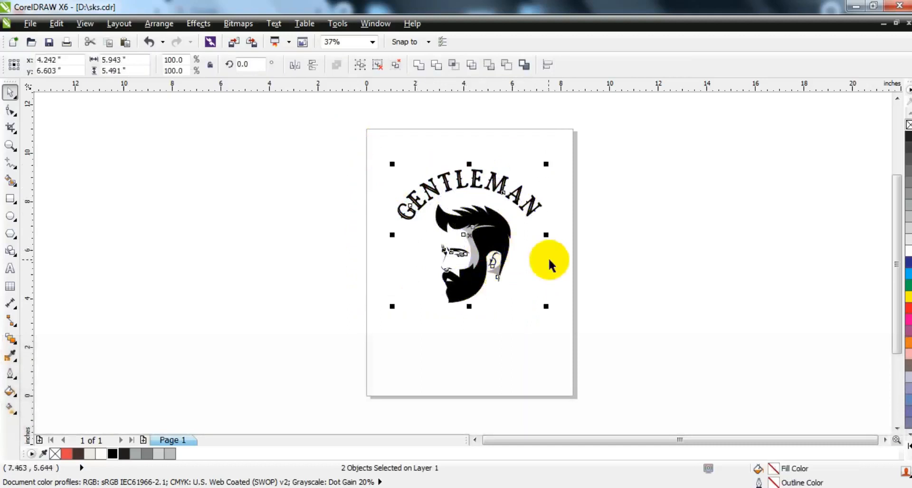
Draw thin black horizontal bars in pairs on both sides of the face at eye and mouth height.
{"action": "left_click", "coordinate": [10, 145]}
{"action": "left_click_drag", "start_coordinate": [366, 138], "coordinate": [648, 368]}
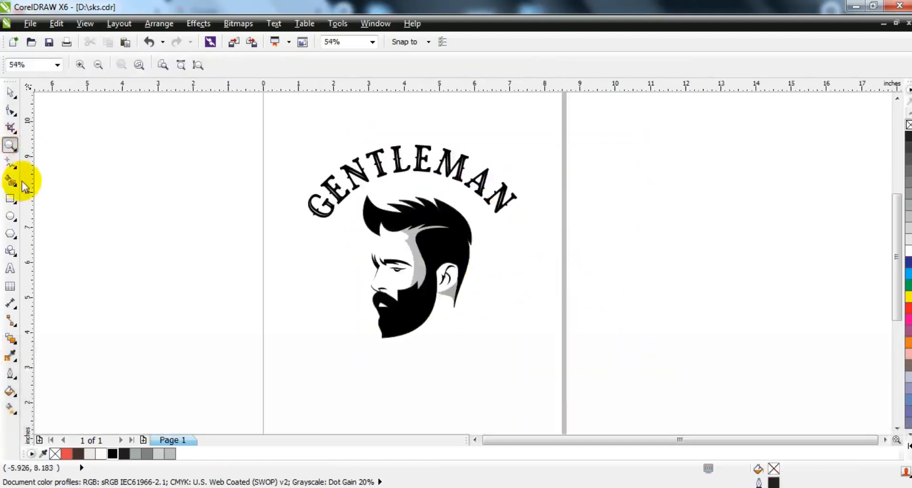
{"action": "left_click", "coordinate": [10, 199]}
{"action": "mouse_move", "coordinate": [313, 262]}
{"action": "left_mouse_down"}
{"action": "mouse_move", "coordinate": [365, 264]}
{"action": "mouse_move", "coordinate": [342, 264]}
{"action": "mouse_move", "coordinate": [342, 293]}
{"action": "mouse_move", "coordinate": [505, 291]}
{"action": "left_mouse_up"}
{"action": "left_click", "coordinate": [124, 454]}
Group the horizontal bars and centre them horizontally on the GENTLEMAN text.
{"action": "left_click", "coordinate": [346, 263], "text": "shift"}
{"action": "left_click", "coordinate": [342, 261], "text": "shift"}
{"action": "key", "text": "ctrl+g"}
{"action": "left_click", "coordinate": [404, 170], "text": "shift"}
{"action": "key", "text": "c"}
{"action": "left_click", "coordinate": [279, 267]}
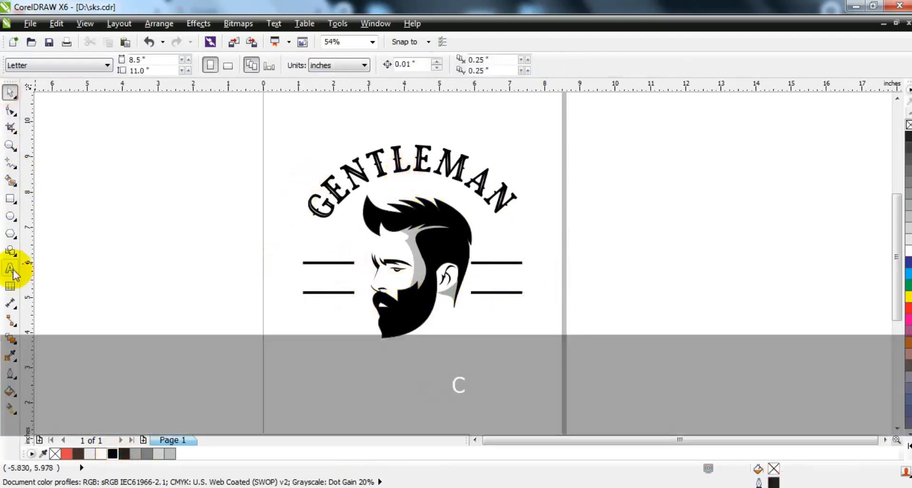
Add the artistic text SINCE 1919 on the empty area beside the page.
{"action": "left_click", "coordinate": [10, 269]}
{"action": "left_click", "coordinate": [83, 267]}
{"action": "type", "text": "s"}
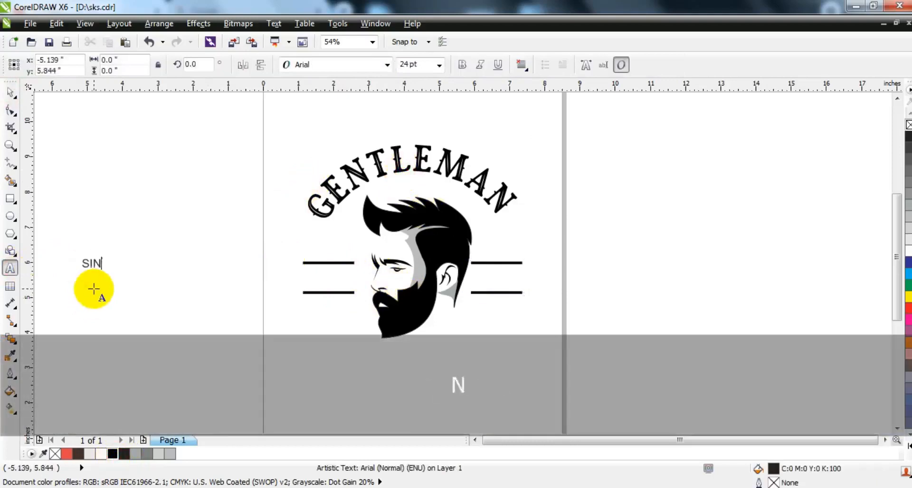
{"action": "key", "text": "Escape"}
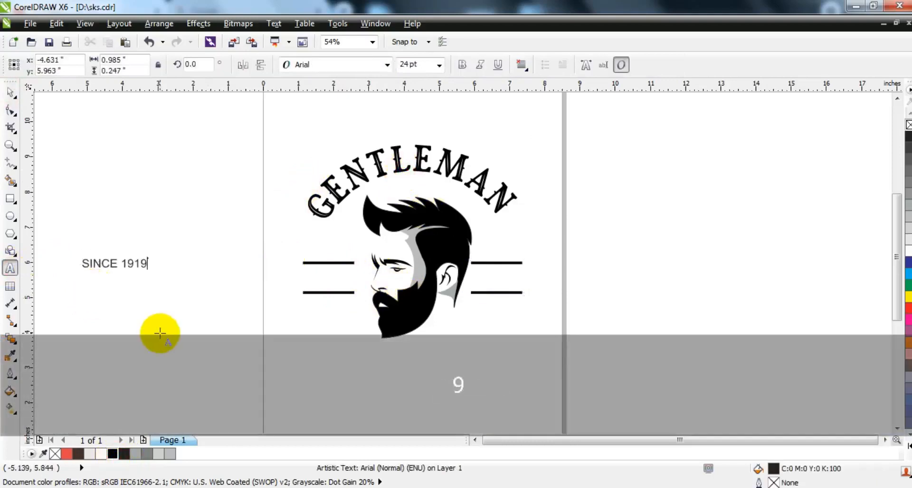
Try the SINCE 1919 text enlarged in Royal King Free, and undo the attempt.
{"action": "left_click", "coordinate": [10, 92]}
{"action": "left_click", "coordinate": [387, 65]}
{"action": "left_click", "coordinate": [320, 92]}
{"action": "left_click_drag", "start_coordinate": [143, 273], "coordinate": [204, 303]}
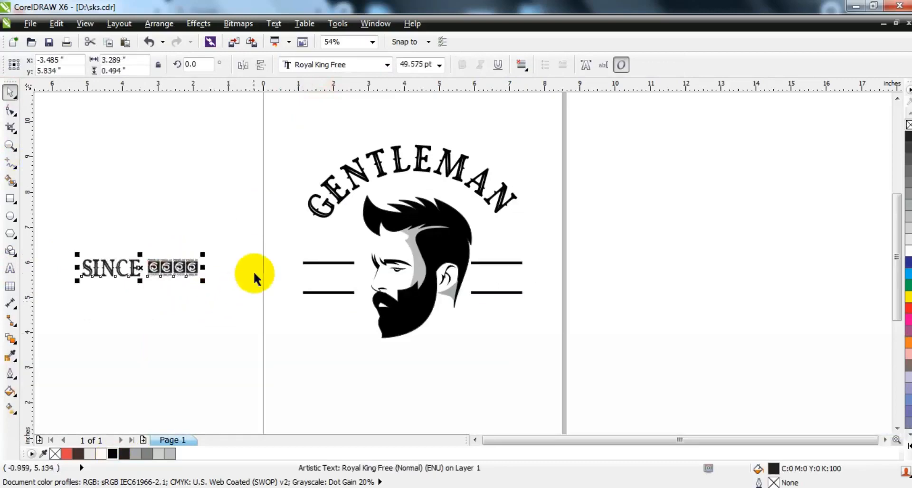
{"action": "key", "text": "ctrl+z"}
{"action": "key", "text": "ctrl+z"}
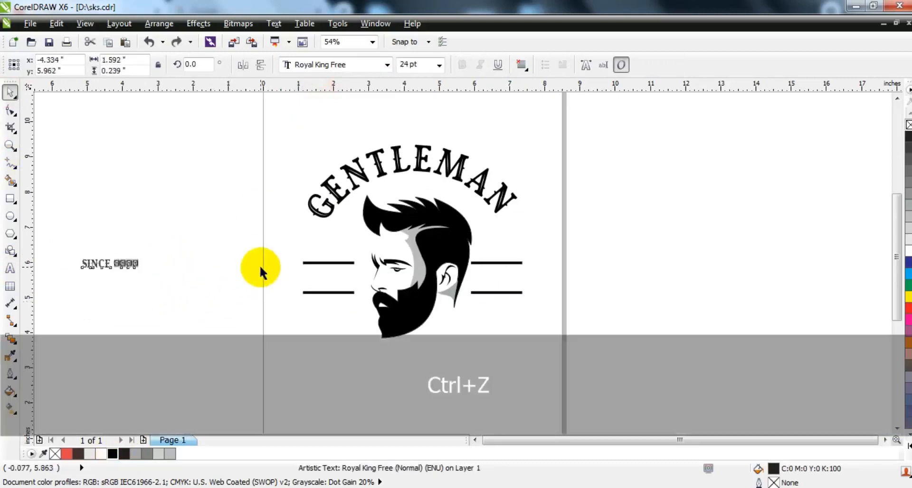
Set the SINCE 1919 text to CentraleSans XBold, enlarge it to about 40 pt and place it between the left bars.
{"action": "left_click", "coordinate": [318, 62]}
{"action": "left_click", "coordinate": [523, 108]}
{"action": "left_click_drag", "start_coordinate": [151, 273], "coordinate": [363, 283]}
{"action": "left_click_drag", "start_coordinate": [441, 290], "coordinate": [412, 286]}
{"action": "left_click_drag", "start_coordinate": [339, 278], "coordinate": [339, 277]}
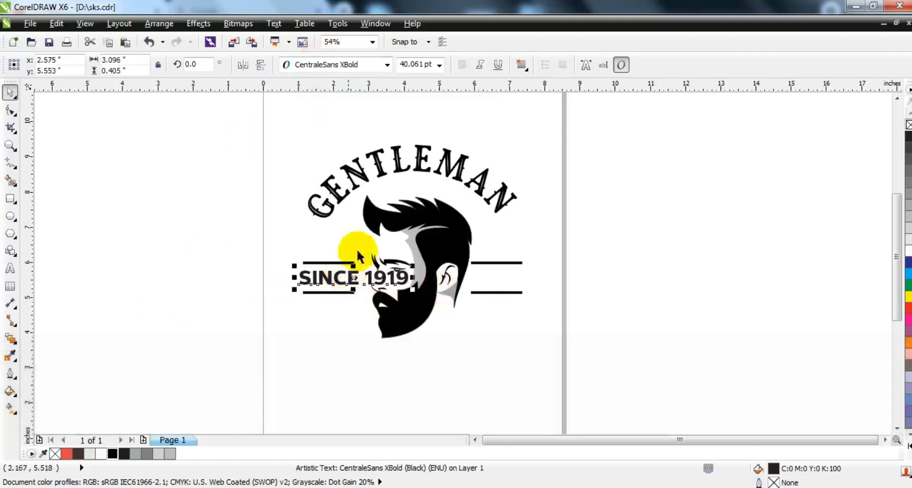
Separate the two words of SINCE 1919 and move 1919 between the bars behind the ear.
{"action": "key", "text": "Escape"}
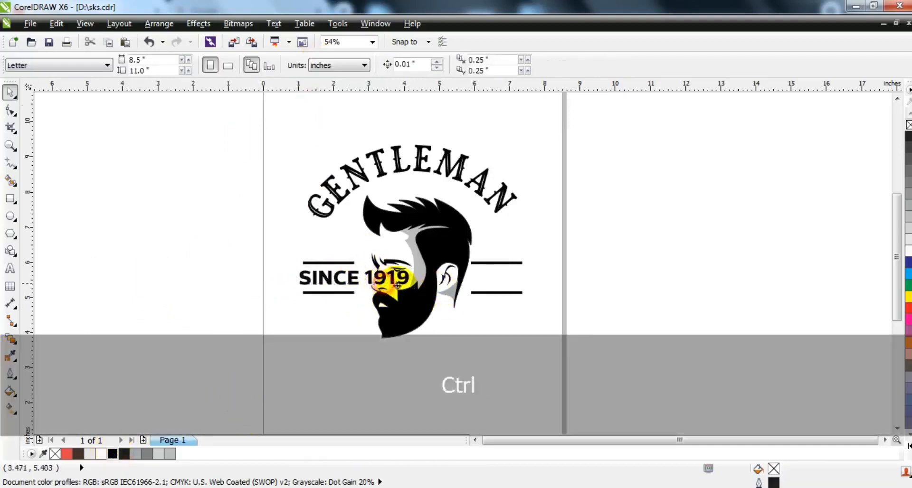
{"action": "left_click_drag", "start_coordinate": [397, 285], "coordinate": [501, 287]}
{"action": "left_click", "coordinate": [574, 301]}
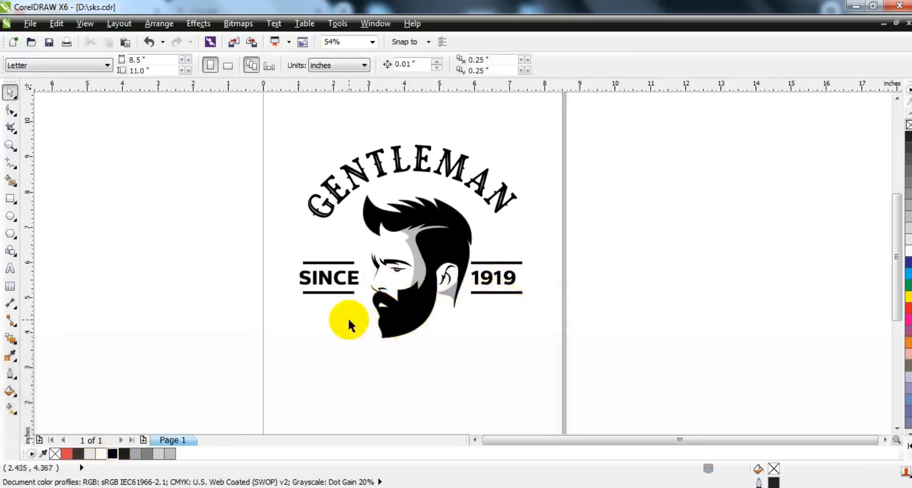
Draw a circle about 6.1 in across beside the page and add a smaller concentric copy inside it.
{"action": "left_click", "coordinate": [9, 216]}
{"action": "left_click_drag", "start_coordinate": [60, 170], "coordinate": [229, 392]}
{"action": "left_click", "coordinate": [10, 91]}
{"action": "left_click_drag", "start_coordinate": [283, 170], "coordinate": [252, 207]}
{"action": "right_click", "coordinate": [252, 206]}
Combine the two concentric circles into a single ring.
{"action": "left_click", "coordinate": [252, 211], "text": "shift"}
{"action": "left_click", "coordinate": [415, 68]}
{"action": "key", "text": "ctrl+z"}
{"action": "left_click", "coordinate": [336, 65]}
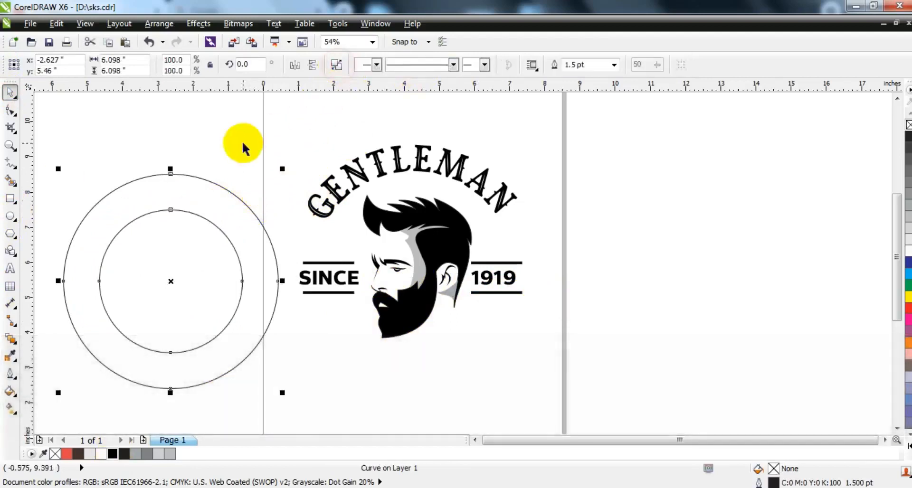
{"action": "left_click", "coordinate": [240, 143]}
Draw a square turned 45 degrees over the ring's left side, copy it to the right side and weld the pair.
{"action": "left_click", "coordinate": [9, 199]}
{"action": "mouse_move", "coordinate": [79, 153]}
{"action": "left_mouse_down"}
{"action": "mouse_move", "coordinate": [113, 210]}
{"action": "mouse_move", "coordinate": [151, 186]}
{"action": "mouse_move", "coordinate": [87, 257]}
{"action": "left_mouse_up"}
{"action": "left_click", "coordinate": [10, 93]}
{"action": "left_click", "coordinate": [107, 174]}
{"action": "left_click_drag", "start_coordinate": [88, 256], "coordinate": [264, 269]}
{"action": "left_click", "coordinate": [122, 261], "text": "shift"}
{"action": "left_click", "coordinate": [418, 67]}
{"action": "key", "text": "Escape"}
Create a smart-filled banner from the ring's lower part below the diamonds, and delete the construction shapes.
{"action": "left_click", "coordinate": [10, 182]}
{"action": "left_click", "coordinate": [118, 346]}
{"action": "left_click", "coordinate": [10, 93]}
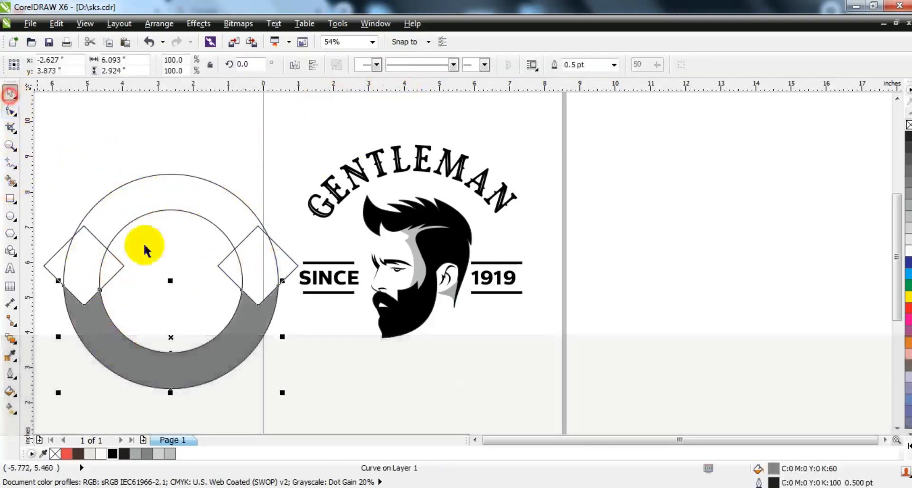
{"action": "left_click", "coordinate": [241, 242]}
{"action": "key", "text": "Delete"}
Move the curved banner beneath the head, centre it horizontally on the GENTLEMAN text and fill it with black.
{"action": "left_click_drag", "start_coordinate": [241, 336], "coordinate": [478, 354]}
{"action": "left_click", "coordinate": [434, 171], "text": "shift"}
{"action": "key", "text": "c"}
{"action": "key", "text": "Escape"}
{"action": "left_click", "coordinate": [495, 346]}
{"action": "left_click", "coordinate": [112, 453]}
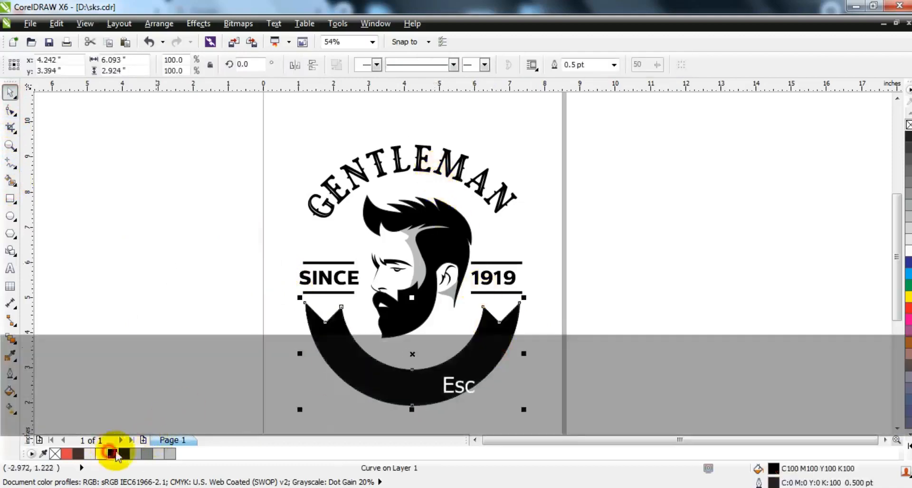
Add the artistic text BARBER on the empty area beside the page.
{"action": "key", "text": "Escape"}
{"action": "left_click", "coordinate": [10, 268]}
{"action": "left_click", "coordinate": [98, 288]}
{"action": "key", "text": "Caps_Lock"}
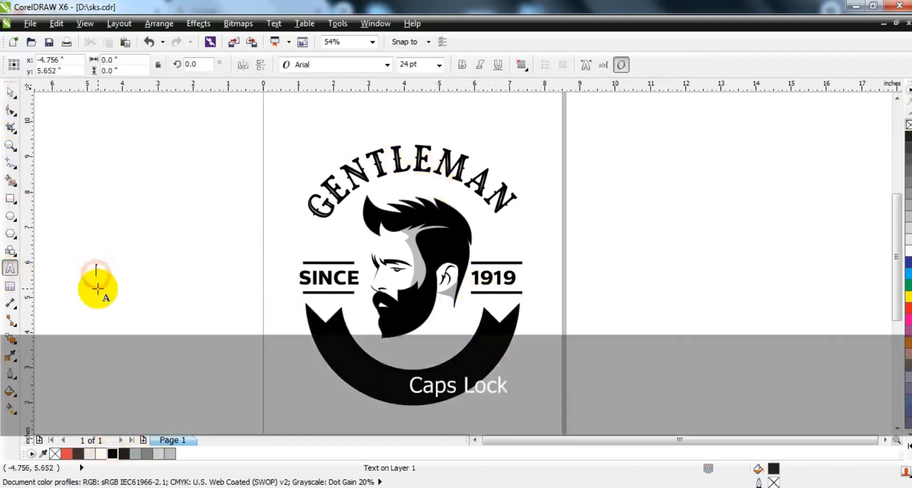
{"action": "type", "text": "BARBER"}
Set the BARBER text to Royal King Free, enlarge it to about 61.6 pt and fill it with yellow.
{"action": "left_click", "coordinate": [10, 93]}
{"action": "left_click", "coordinate": [314, 65]}
{"action": "left_click", "coordinate": [320, 107]}
{"action": "left_click_drag", "start_coordinate": [142, 279], "coordinate": [168, 282]}
{"action": "left_click", "coordinate": [908, 297]}
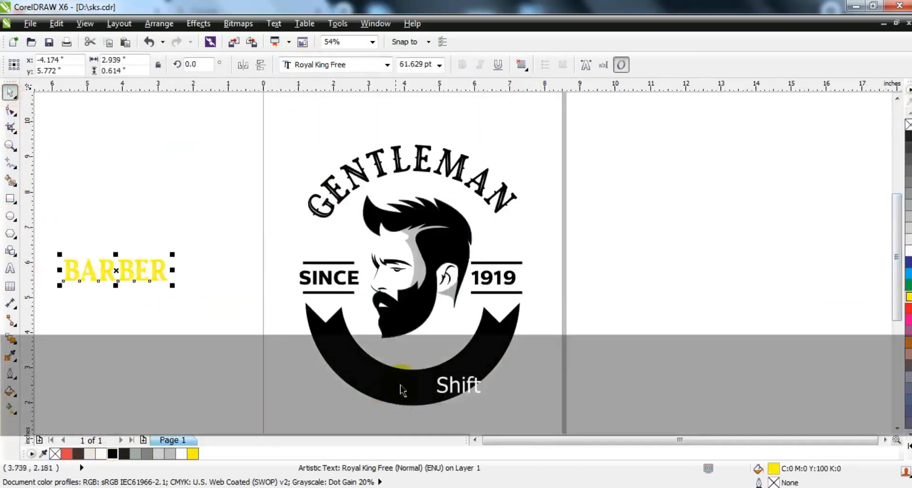
Fit the BARBER text to the curve of the black banner beneath the head.
{"action": "left_click", "coordinate": [405, 381], "text": "shift"}
{"action": "left_click", "coordinate": [274, 23]}
{"action": "left_click", "coordinate": [297, 168]}
{"action": "key", "text": "Escape"}
{"action": "key", "text": "F3"}
{"action": "key", "text": "Escape"}
{"action": "left_click_drag", "start_coordinate": [570, 372], "coordinate": [204, 142]}
{"action": "key", "text": "shift+F2"}
Draw a polygon about 1.2 by 1.4 inches on the empty area beside the page and set it to five sides.
{"action": "left_click", "coordinate": [13, 233]}
{"action": "left_click_drag", "start_coordinate": [76, 190], "coordinate": [139, 260]}
{"action": "left_click", "coordinate": [10, 91]}
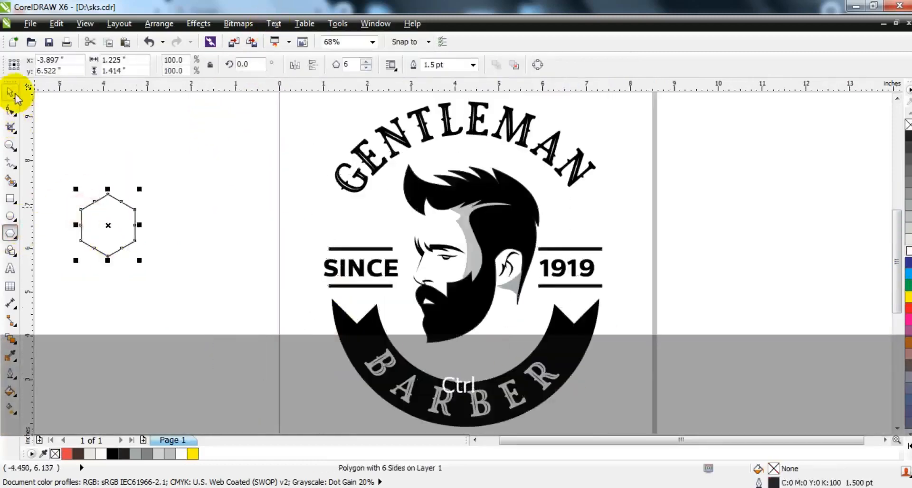
{"action": "left_click", "coordinate": [366, 69]}
Reshape the five-sided polygon into a five-pointed star and fill it with black.
{"action": "left_click", "coordinate": [10, 111]}
{"action": "left_click_drag", "start_coordinate": [89, 203], "coordinate": [130, 208]}
{"action": "left_click", "coordinate": [10, 92]}
{"action": "left_click", "coordinate": [113, 454]}
Place a matching pair of small stars on either side of the head, above SINCE and 1919, and remove their outlines.
{"action": "left_click_drag", "start_coordinate": [108, 226], "coordinate": [579, 225]}
{"action": "left_click", "coordinate": [337, 218], "text": "shift"}
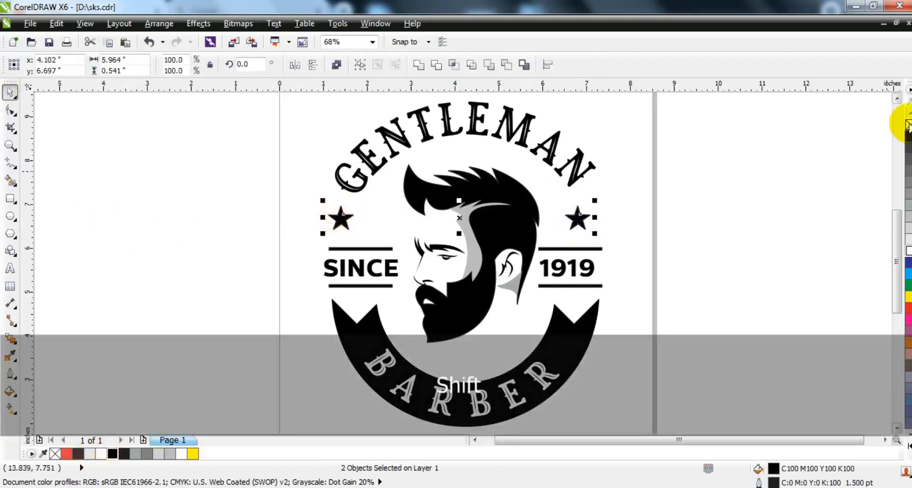
{"action": "right_click", "coordinate": [908, 125]}
Weld the two stars into one object and centre it horizontally on the GENTLEMAN text.
{"action": "left_click", "coordinate": [419, 65]}
{"action": "left_click", "coordinate": [454, 133], "text": "shift"}
{"action": "key", "text": "c"}
Group all the objects of the barber logo together.
{"action": "scroll", "coordinate": [390, 179], "scroll_direction": "down", "scroll_amount": 2}
{"action": "key", "text": "Escape"}
{"action": "left_click_drag", "start_coordinate": [534, 313], "coordinate": [336, 123]}
{"action": "key", "text": "shift+F2"}
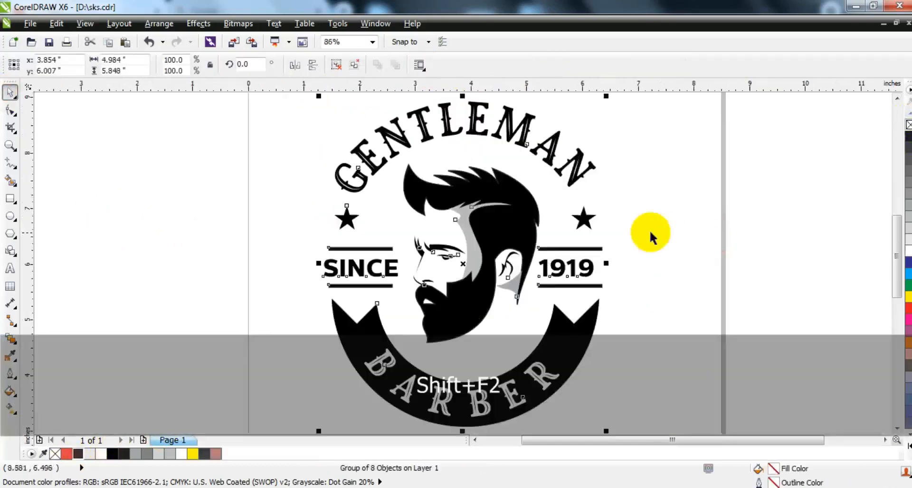
Examine the finished logo on the page in a full-screen preview.
{"action": "key", "text": "F3"}
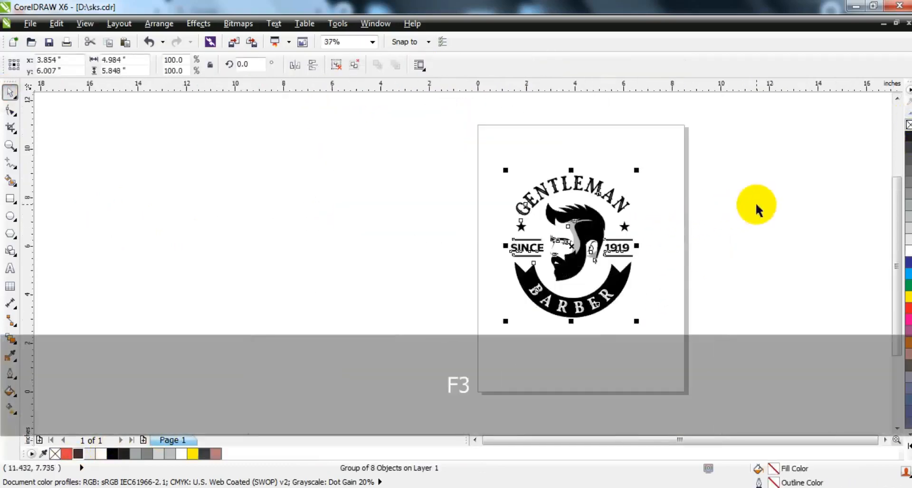
{"action": "key", "text": "F9"}
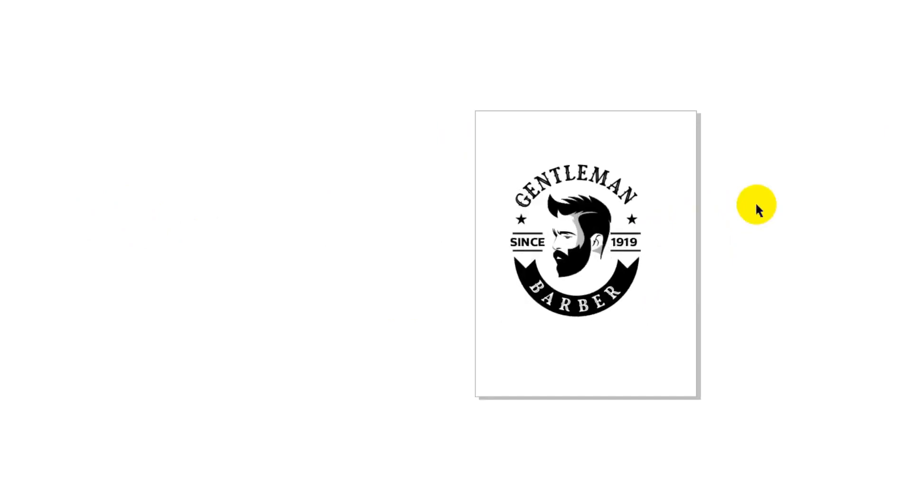
{"action": "left_click", "coordinate": [703, 218]}
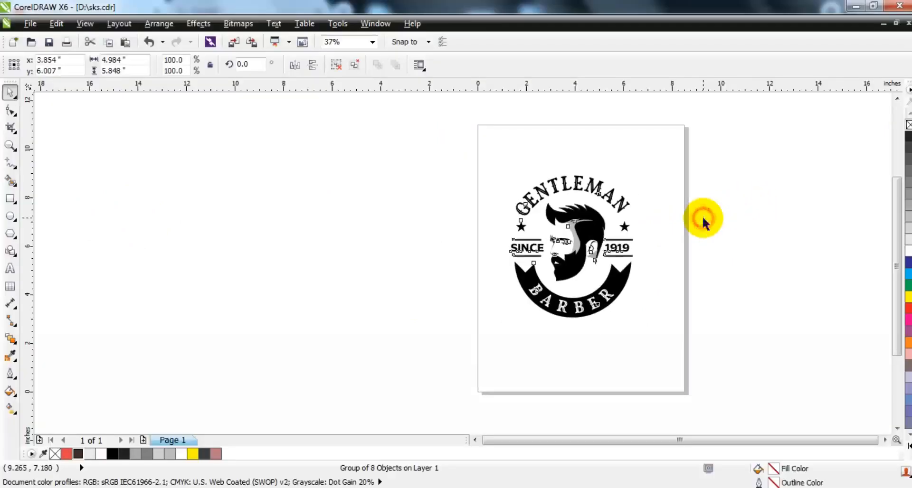